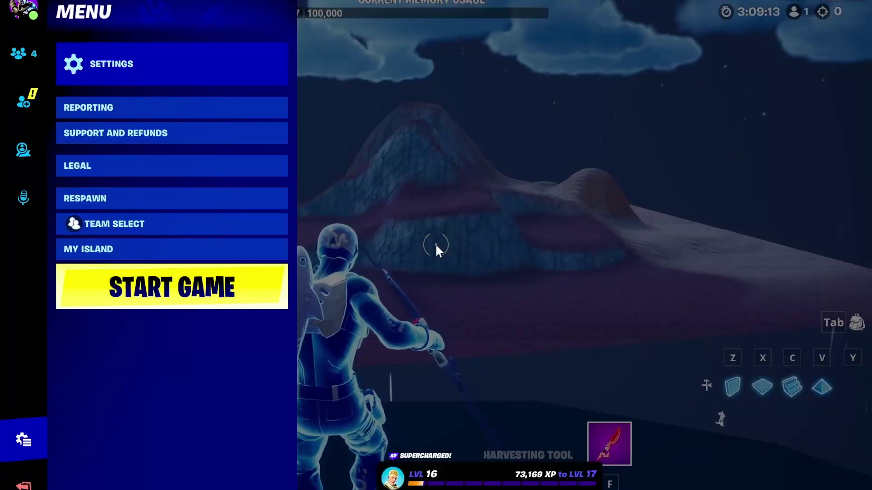
- Fly around the mountain on the island to examine how the landscape material looks on cliffs, grass and sand
key(w)
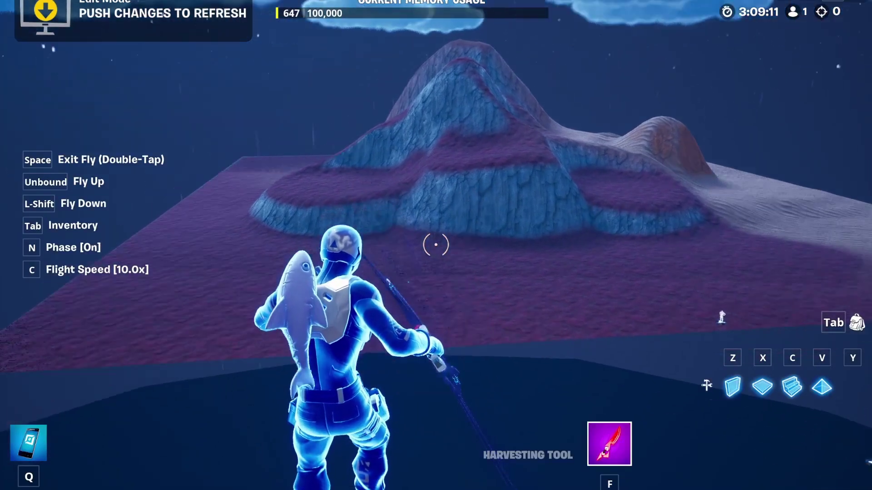
key(w)
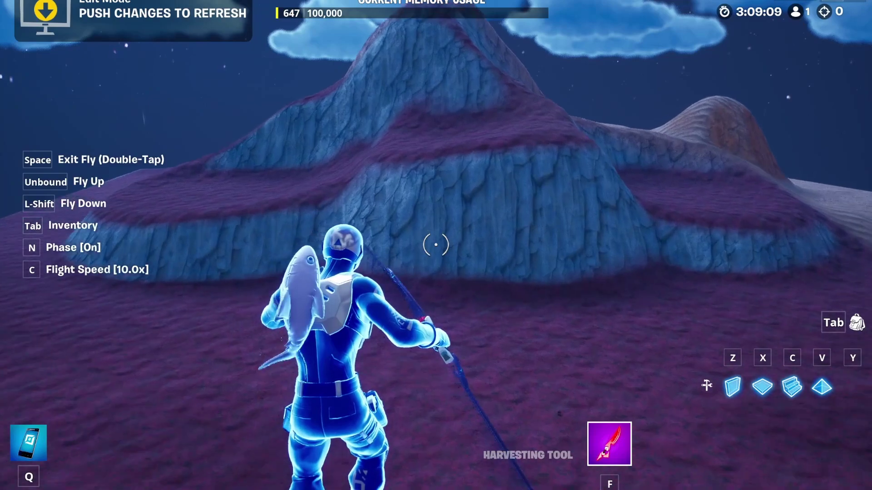
key(w)
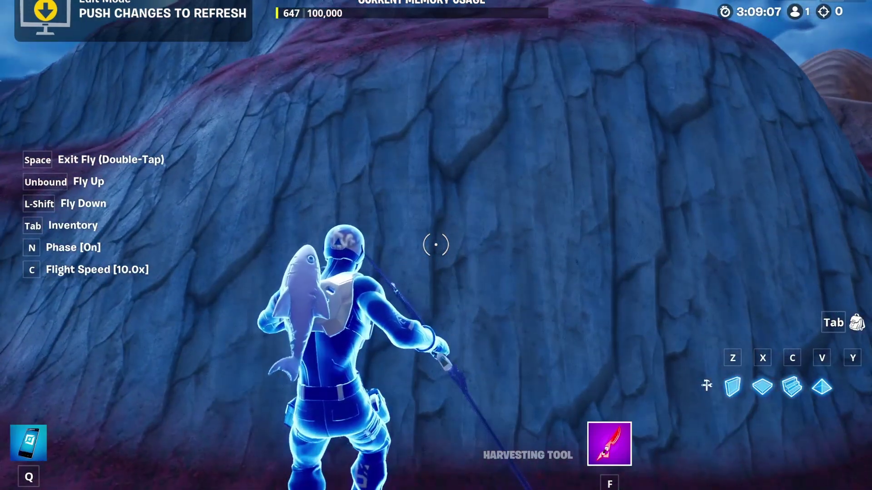
key(s)
key(w)
key(s)
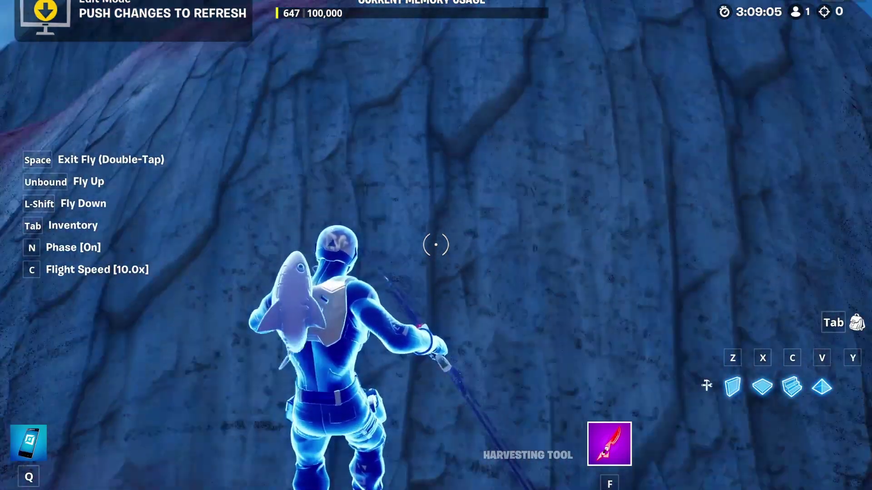
key(w)
key(s)
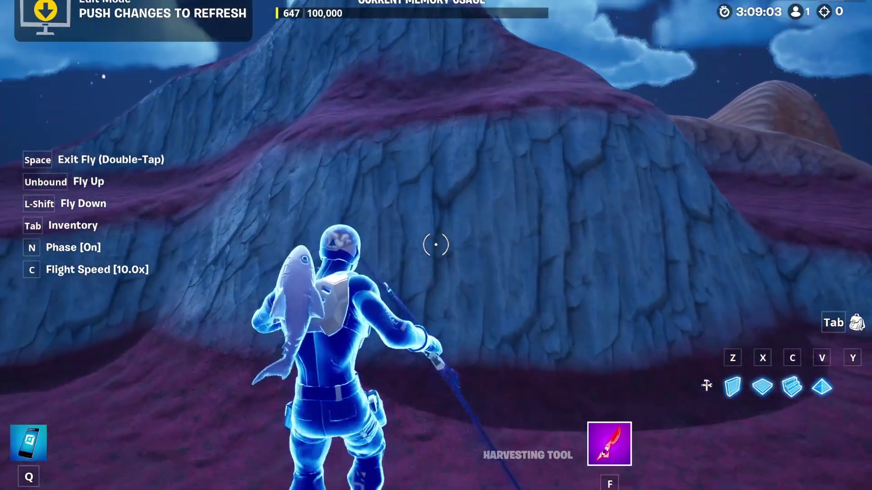
key(w)
key(s)
key(w)
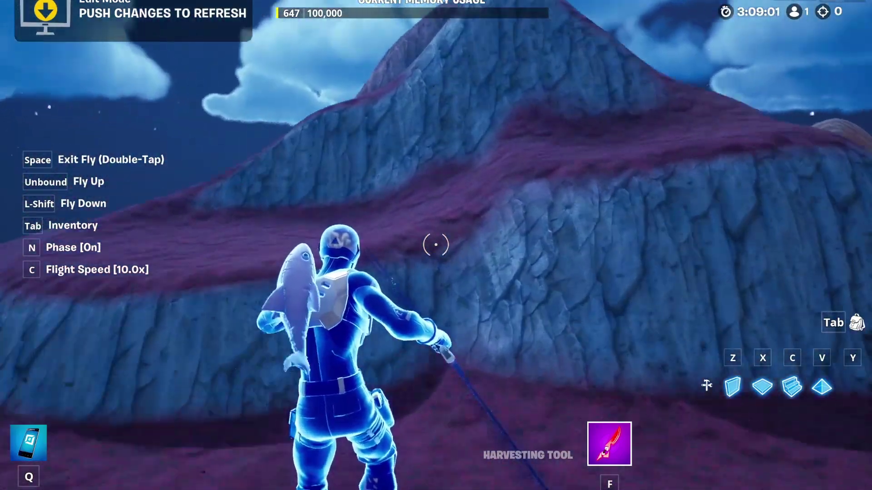
key(s)
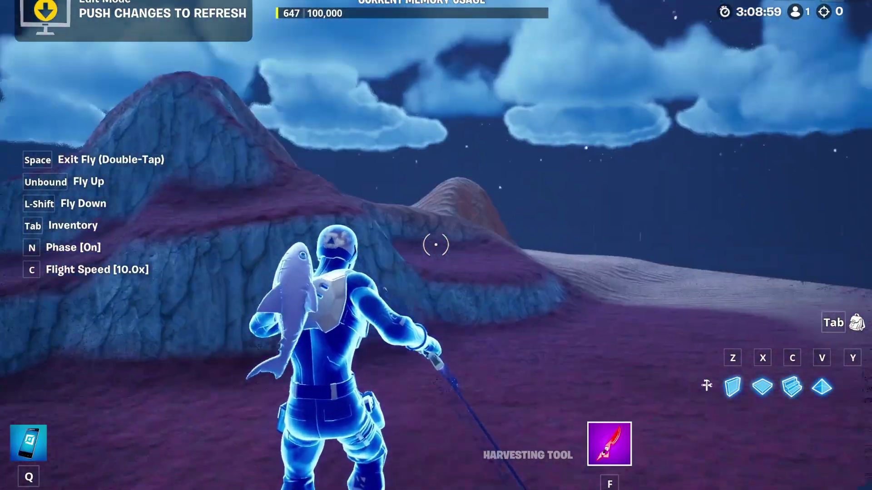
key(Escape)
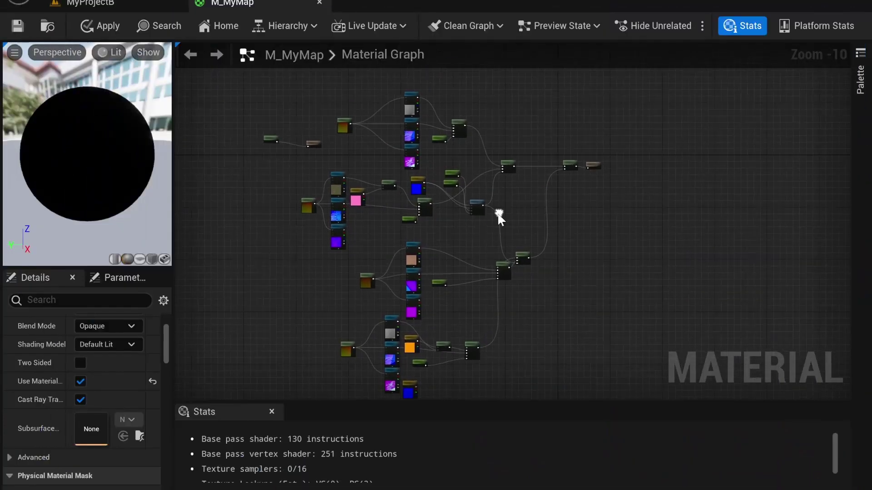
- Disconnect the Landscape Layer Blend from the M_MyMap output node and select the output node
scroll(499, 217, up, 7)
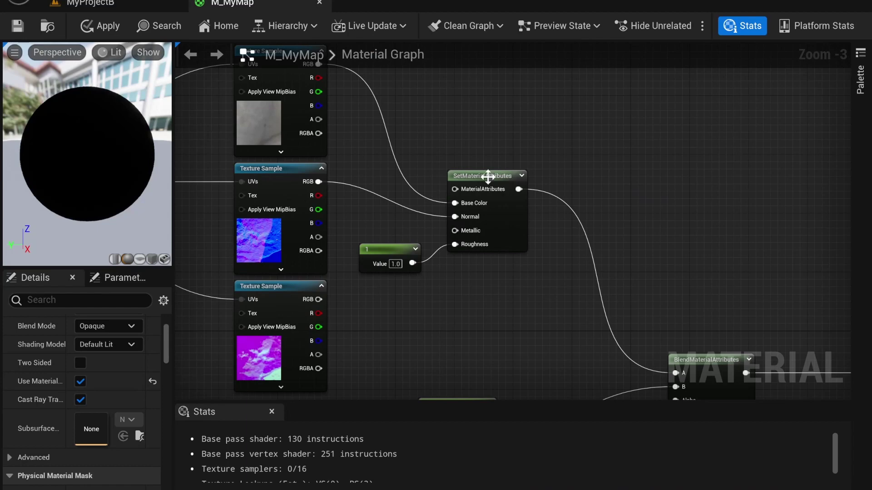
right_drag(507, 182, 607, 190)
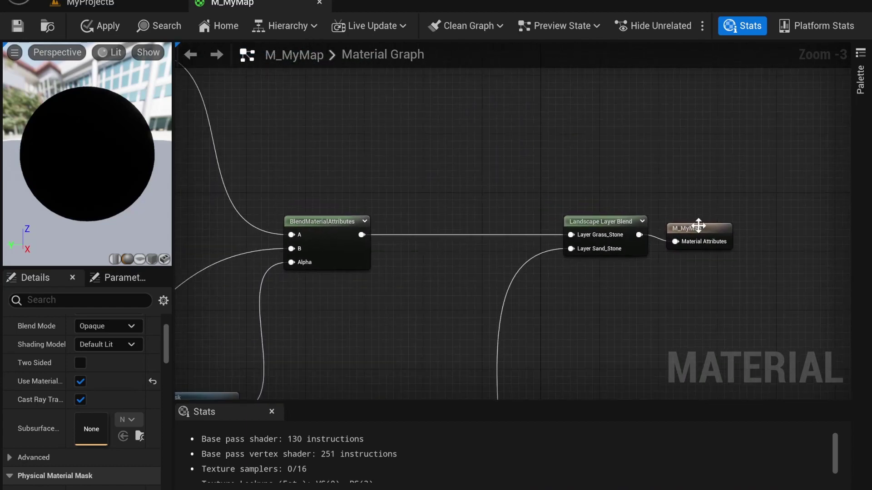
ctrl+drag(673, 243, 654, 249)
click(614, 189)
right_drag(713, 178, 670, 165)
click(658, 216)
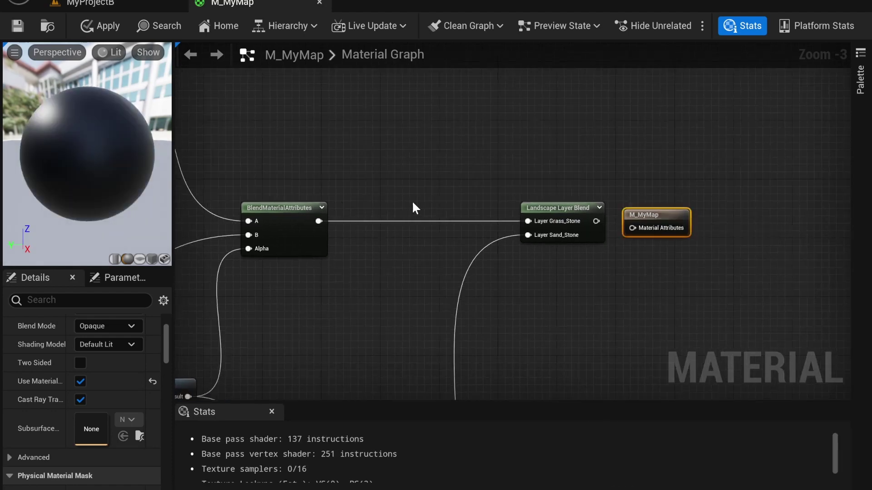
- Turn off Use Material Attributes for the material and move the M_MyMap node farther from the Landscape Layer Blend
click(80, 382)
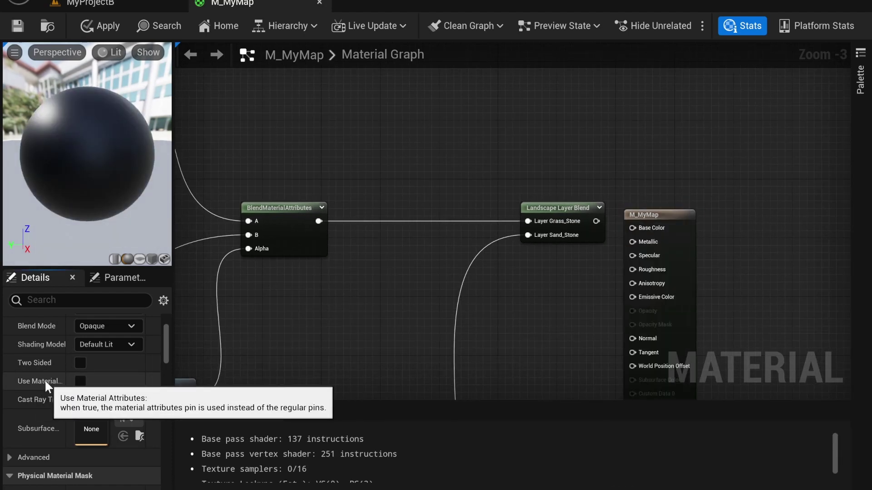
right_drag(347, 296, 279, 270)
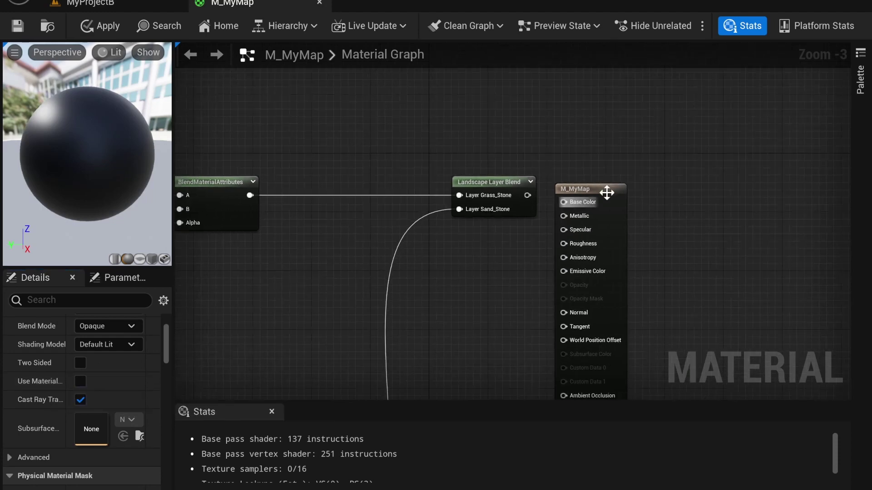
drag(607, 188, 710, 181)
right_drag(588, 172, 569, 197)
- Replace the Landscape Layer Blend with an unwired copy and connect its output to Base Color on M_MyMap
click(472, 207)
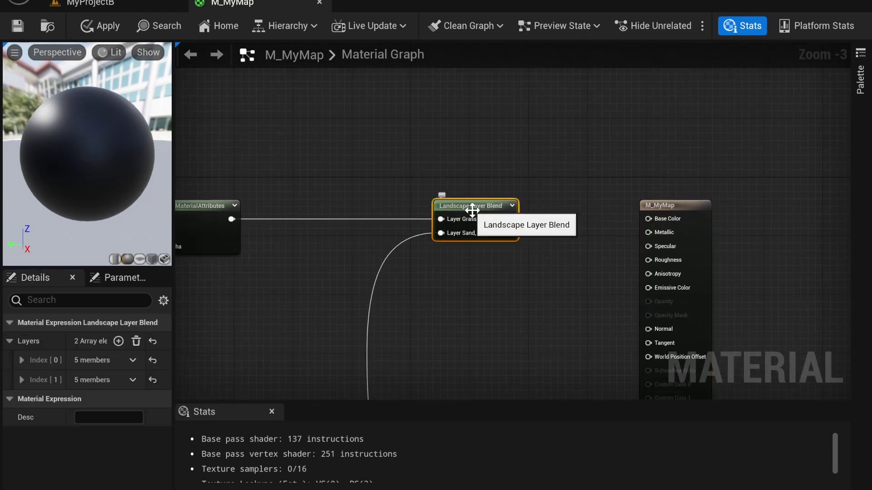
key(Delete)
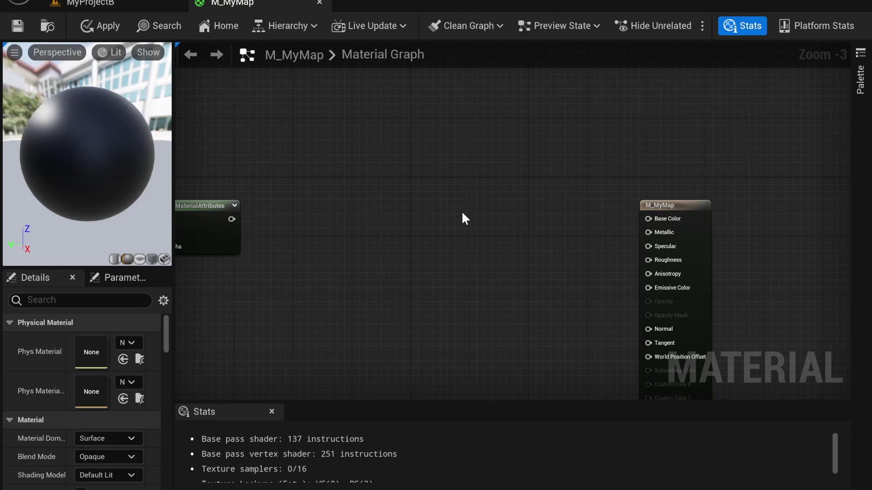
key(ctrl+v)
drag(492, 215, 645, 217)
drag(498, 213, 505, 198)
right_drag(671, 221, 611, 176)
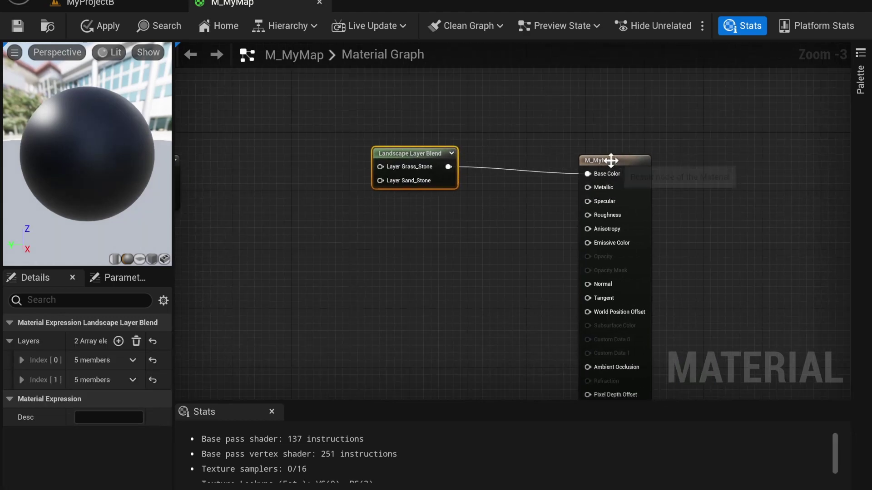
drag(611, 161, 633, 160)
right_drag(477, 214, 493, 188)
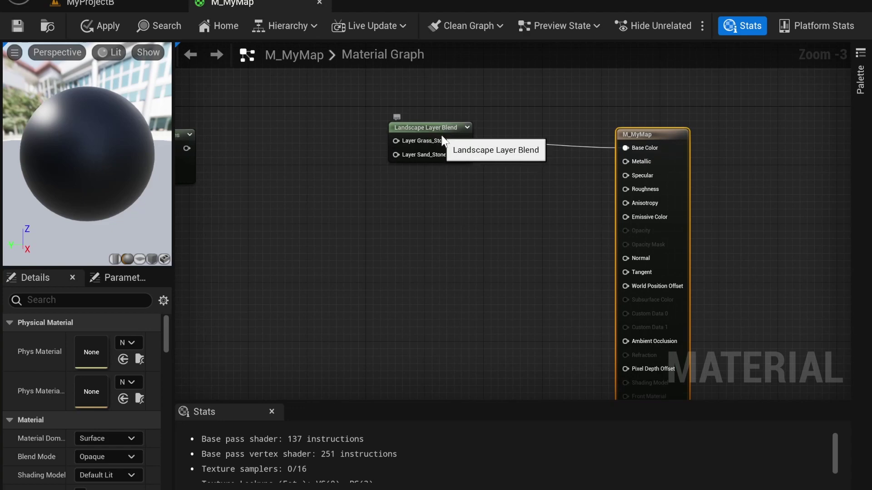
- Duplicate the Landscape Layer Blend, place the copy below the original and connect it to Normal on M_MyMap
click(443, 153)
key(ctrl+d)
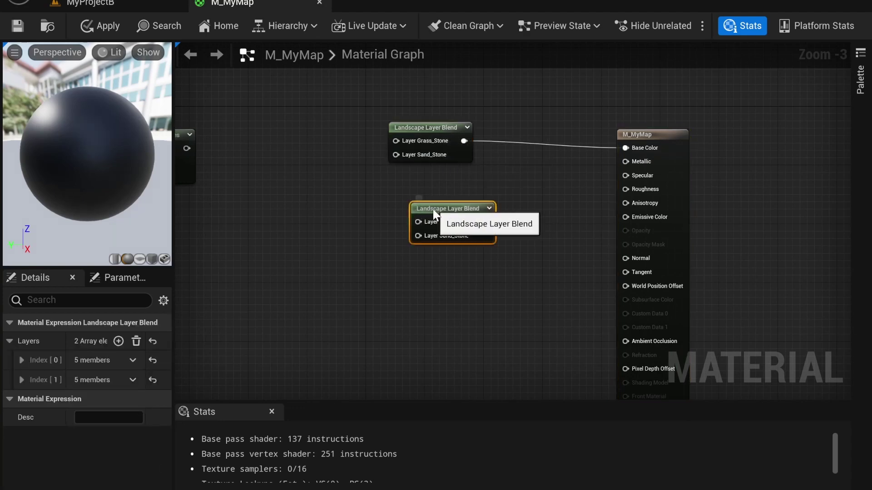
drag(432, 209, 403, 209)
drag(464, 222, 628, 259)
right_drag(566, 288, 570, 232)
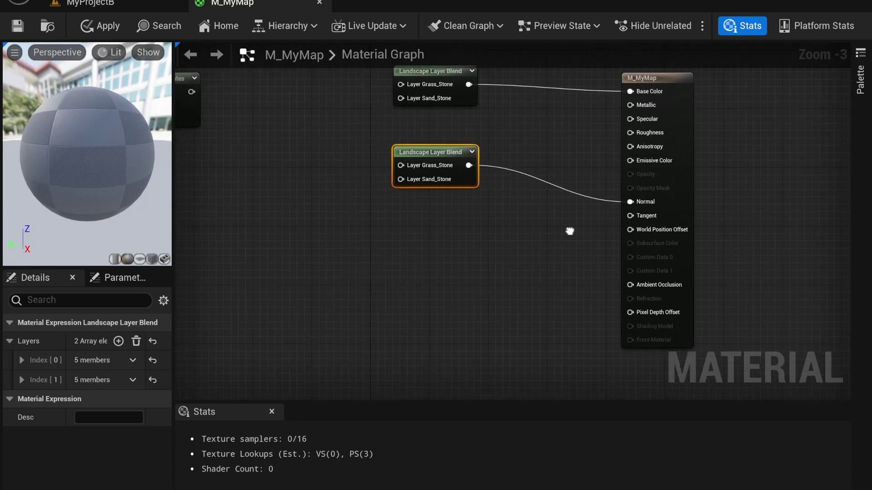
- Space the two Landscape Layer Blend nodes apart vertically in front of the M_MyMap node
click(508, 230)
right_drag(508, 229, 572, 293)
drag(510, 217, 554, 298)
right_drag(555, 269, 577, 266)
drag(539, 134, 546, 127)
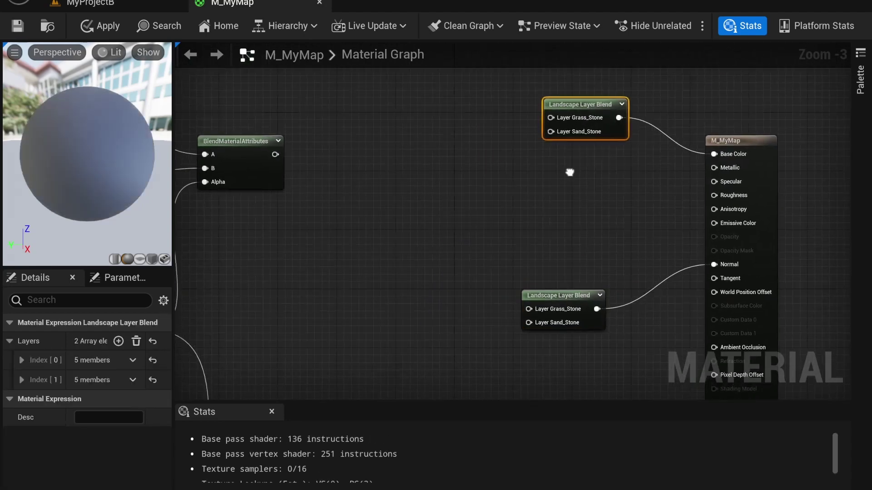
- Move the topmost texture group to the far left of the graph and spread its three texture samples apart vertically
scroll(577, 181, down, 3)
right_drag(640, 244, 764, 160)
drag(455, 83, 594, 219)
drag(576, 123, 282, 221)
right_drag(280, 198, 497, 205)
click(498, 204)
drag(514, 224, 445, 121)
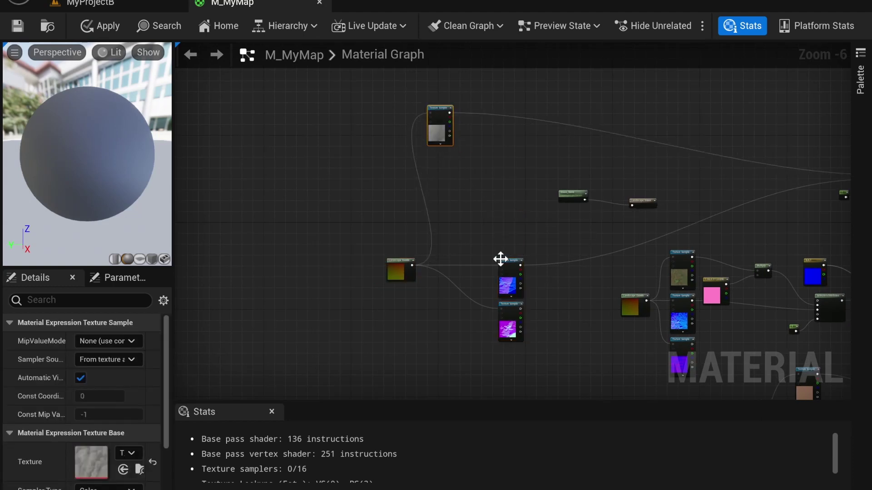
drag(500, 259, 444, 255)
drag(506, 306, 439, 347)
- Delete the unused packed mask texture sample, the lowest one in each of the four texture groups
right_drag(518, 341, 403, 208)
right_drag(519, 237, 535, 280)
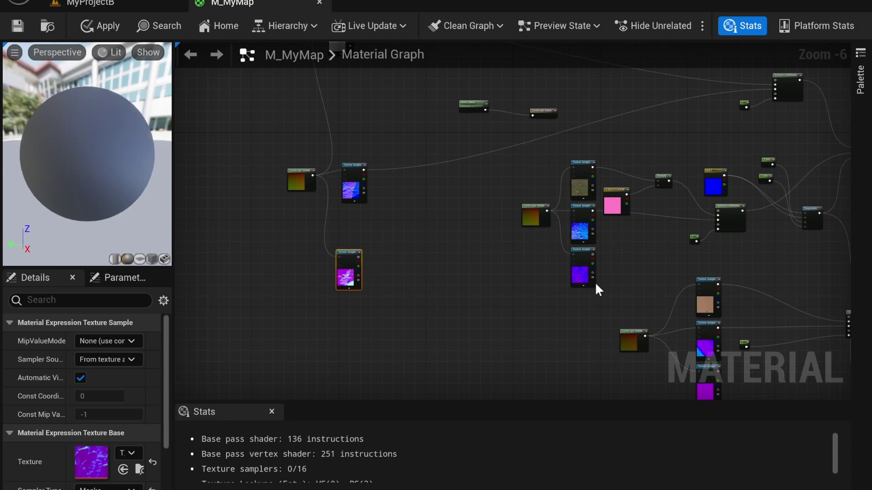
key(Delete)
click(580, 278)
key(Delete)
right_drag(539, 327, 481, 211)
click(657, 276)
key(Delete)
right_drag(696, 290, 668, 216)
click(586, 326)
key(Delete)
- Move the grass texture group with its pink constant left, beside the first texture group
right_drag(661, 316, 704, 359)
right_drag(449, 155, 503, 260)
right_drag(485, 157, 457, 233)
drag(466, 195, 606, 283)
drag(568, 209, 289, 185)
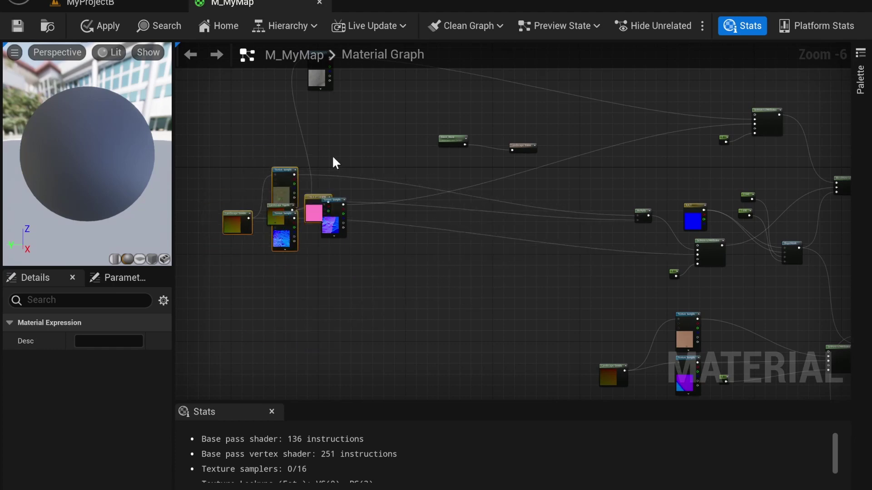
- Stack the grass group's base color sample, pink constant and Multiply node above the row of coordinates nodes
right_drag(334, 162, 447, 206)
click(464, 205)
drag(391, 224, 387, 113)
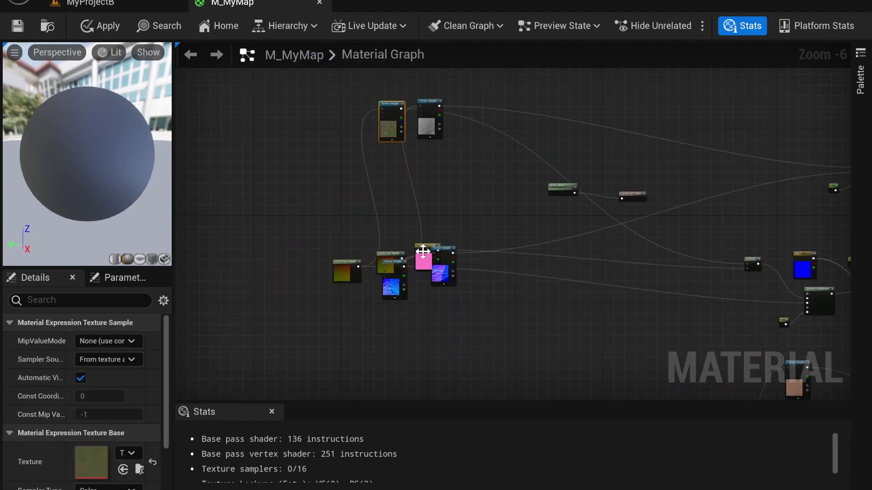
drag(423, 251, 385, 78)
right_drag(779, 276, 723, 245)
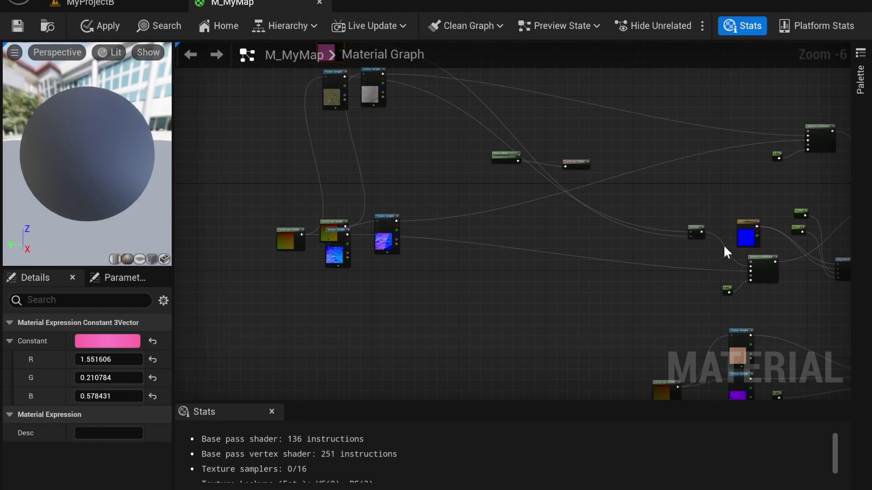
drag(695, 230, 404, 88)
right_drag(405, 88, 454, 203)
drag(461, 204, 385, 117)
- Delete the SetMaterialAttributes nodes of the grass group and the topmost texture group
right_drag(557, 237, 445, 142)
right_drag(771, 324, 640, 278)
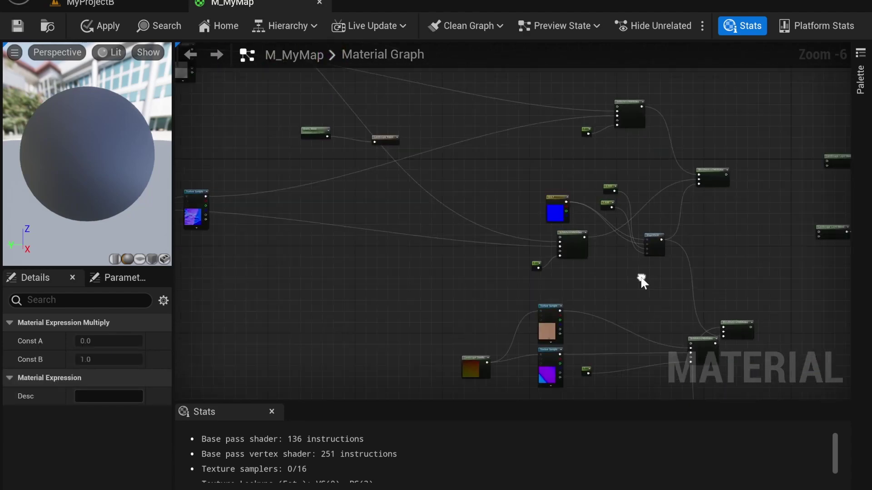
scroll(642, 281, up, 2)
click(527, 199)
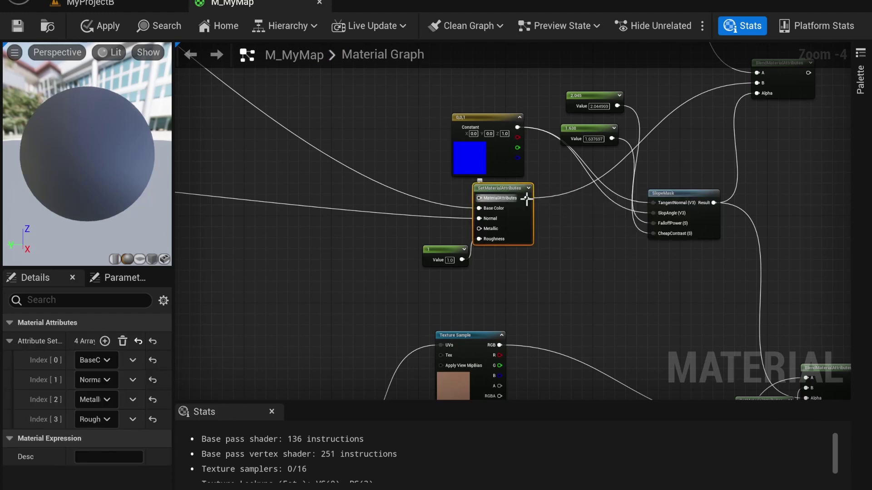
key(Delete)
right_drag(596, 199, 574, 372)
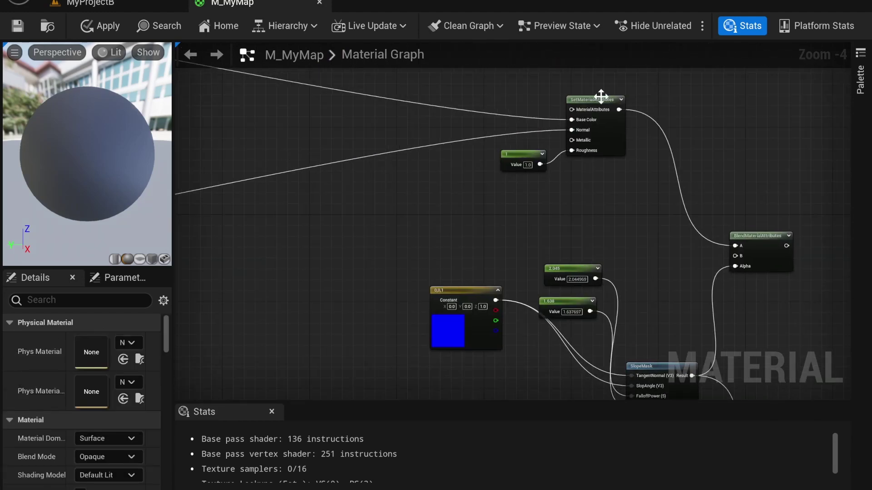
click(605, 96)
key(Delete)
- Delete the two remaining SetMaterialAttributes nodes, belonging to the sand group and the orange-tinted group
right_drag(677, 240, 627, 37)
right_drag(707, 310, 666, 175)
click(652, 237)
key(Delete)
right_drag(362, 115, 586, 196)
right_drag(178, 69, 403, 163)
scroll(407, 167, down, 2)
right_drag(559, 306, 420, 130)
click(558, 242)
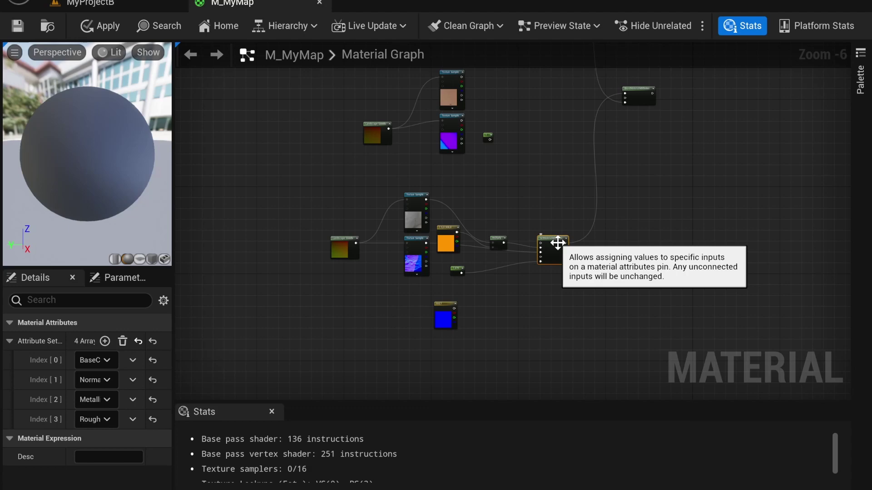
key(Delete)
- Move the normal map samples of the first two texture groups below their coordinates nodes
right_drag(562, 272, 689, 314)
right_drag(338, 110, 537, 234)
scroll(473, 218, down, 2)
scroll(562, 271, down, 2)
drag(483, 186, 462, 243)
- Delete the orange-tinted group's scalar constant and move the group left beside the other relocated texture nodes
right_drag(524, 219, 506, 165)
drag(582, 265, 705, 320)
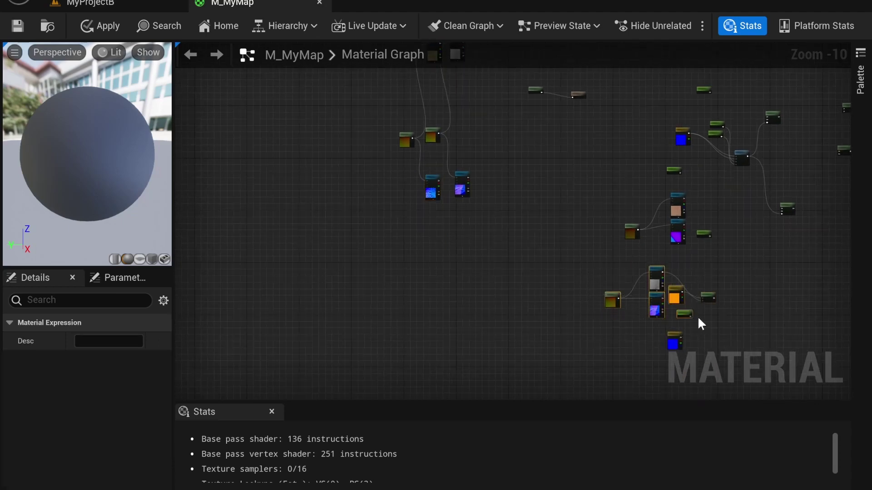
right_drag(743, 299, 673, 269)
scroll(666, 268, up, 8)
scroll(641, 272, down, 2)
click(585, 301)
click(500, 306)
key(Delete)
drag(628, 318, 241, 231)
scroll(595, 307, down, 4)
- Stack the orange-tinted group's base color sample, orange constant and Multiply node in the upper row
drag(558, 271, 490, 71)
click(450, 172)
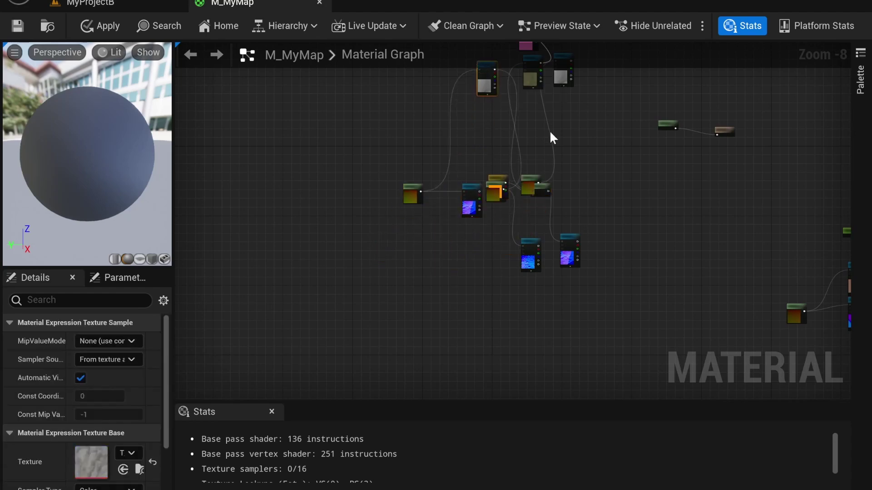
right_drag(552, 136, 515, 227)
click(495, 248)
drag(496, 254, 497, 207)
drag(526, 257, 480, 114)
drag(531, 188, 477, 81)
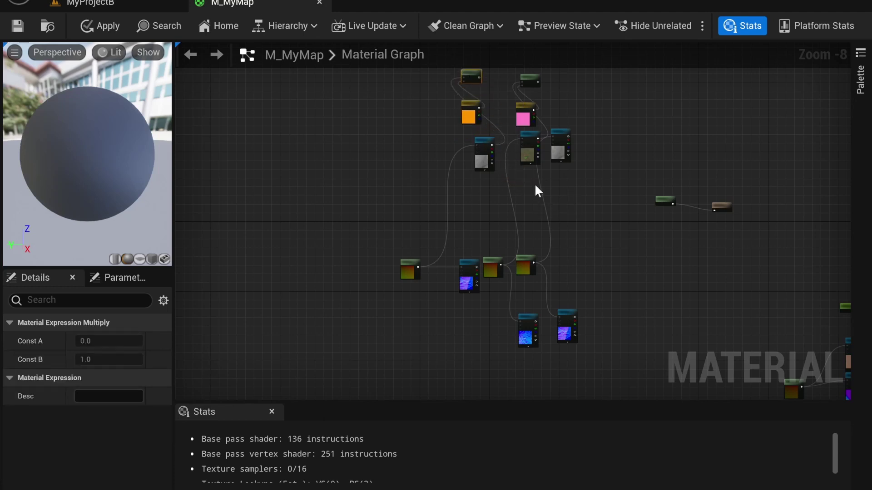
- Move the orange-tinted group's normal sample into the lower row and its coordinates node next to the others
right_drag(535, 184, 546, 161)
drag(480, 248, 495, 306)
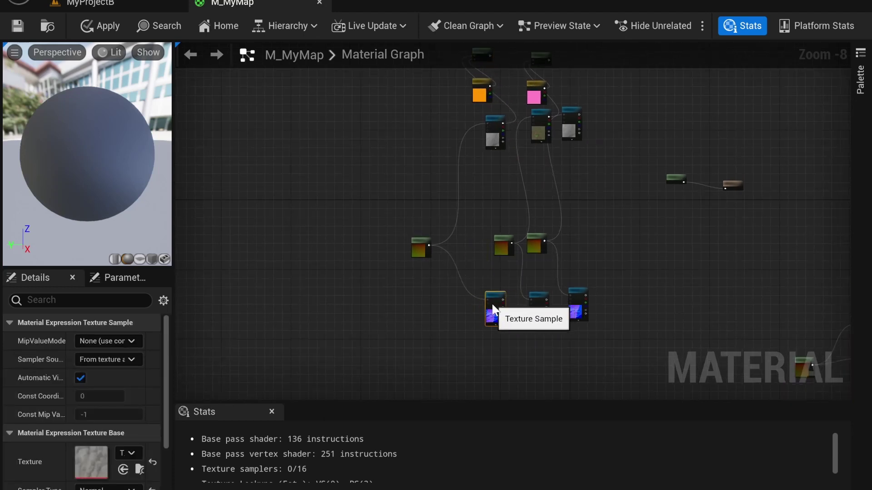
drag(425, 248, 483, 243)
- Move the sand texture samples and their coordinates node left, beside the other texture groups
right_drag(672, 259, 474, 240)
scroll(473, 241, down, 2)
right_drag(574, 261, 504, 207)
drag(484, 225, 552, 281)
drag(544, 247, 255, 153)
right_drag(314, 169, 474, 205)
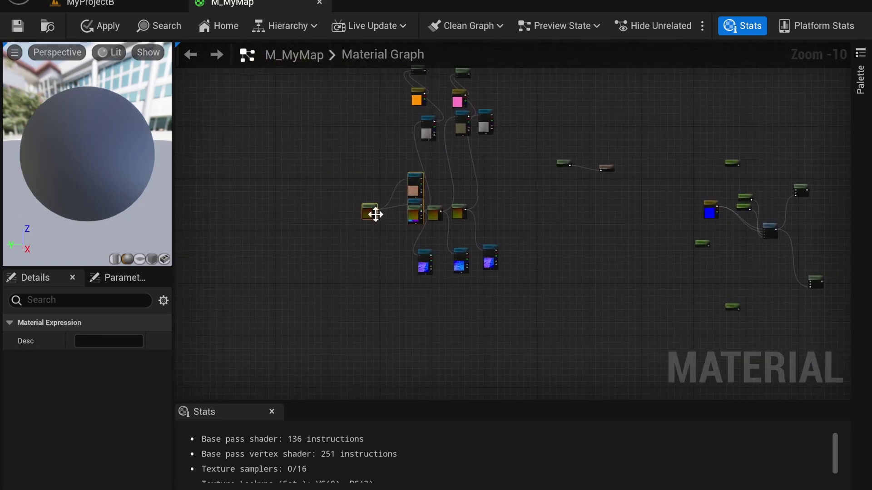
- Place the sand base color sample in the upper row and the sand normal sample in the lower row
click(403, 215)
mouse_move(414, 215)
mouse_down()
mouse_move(399, 242)
mouse_move(425, 219)
mouse_move(378, 257)
mouse_move(407, 213)
mouse_up()
drag(411, 179, 373, 124)
right_drag(431, 153, 456, 214)
right_drag(564, 195, 491, 219)
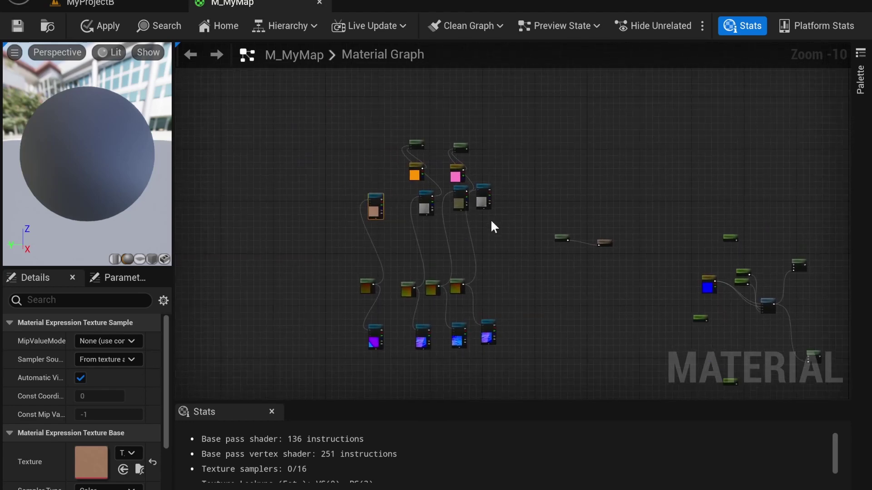
- Delete the two connected leftover nodes in the gap between the texture samples and the slope mask group
scroll(490, 219, up, 2)
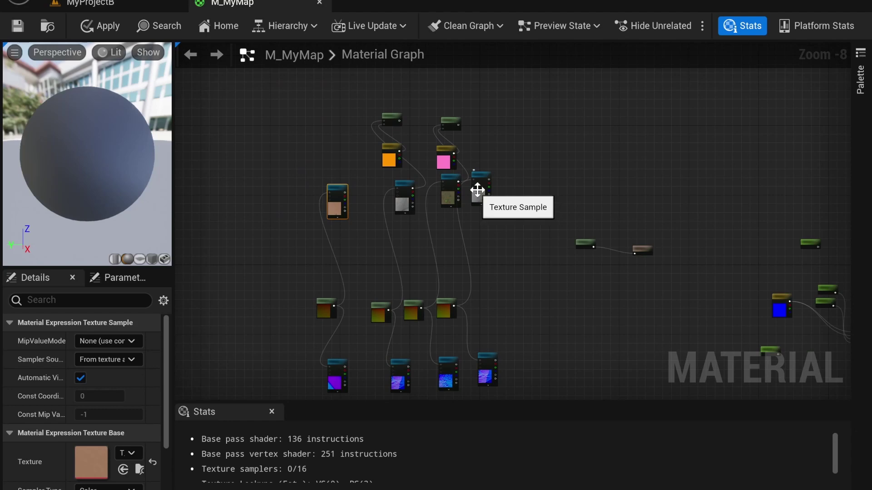
right_drag(541, 244, 508, 233)
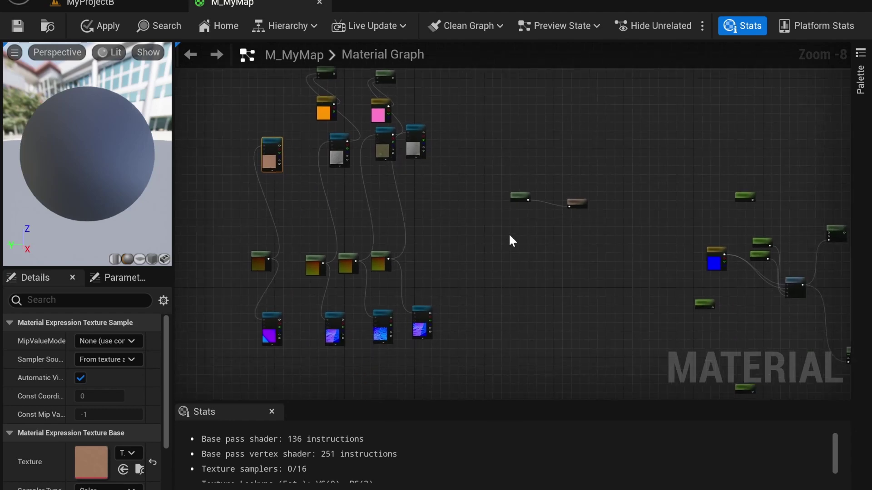
scroll(522, 226, up, 2)
drag(516, 221, 585, 177)
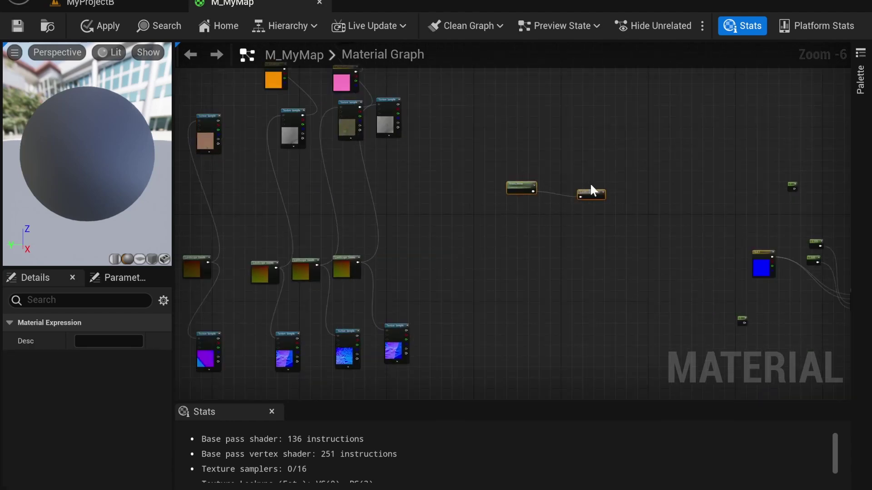
key(Delete)
right_click(625, 196)
scroll(625, 196, down, 1)
click(713, 174)
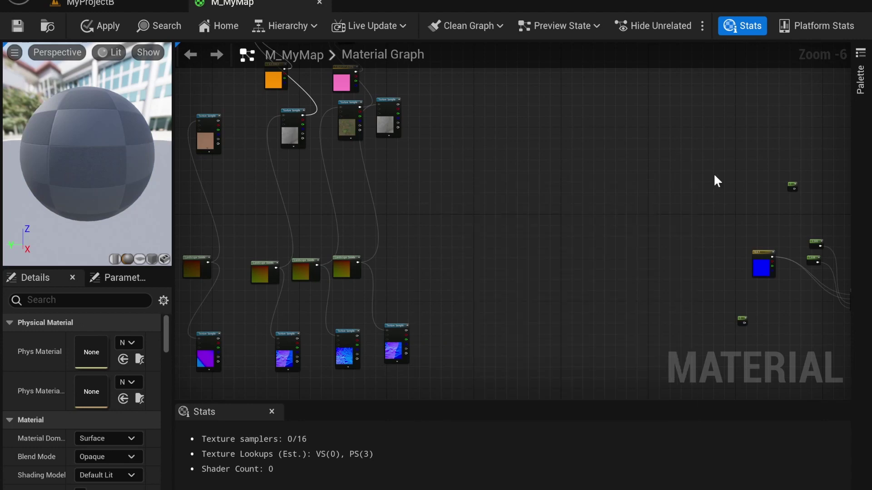
- Copy the SlopeMask node with its blue vector constant and two scalar constants, and paste the copy by the texture samples
right_drag(717, 180, 521, 130)
right_drag(676, 249, 667, 249)
scroll(659, 259, up, 3)
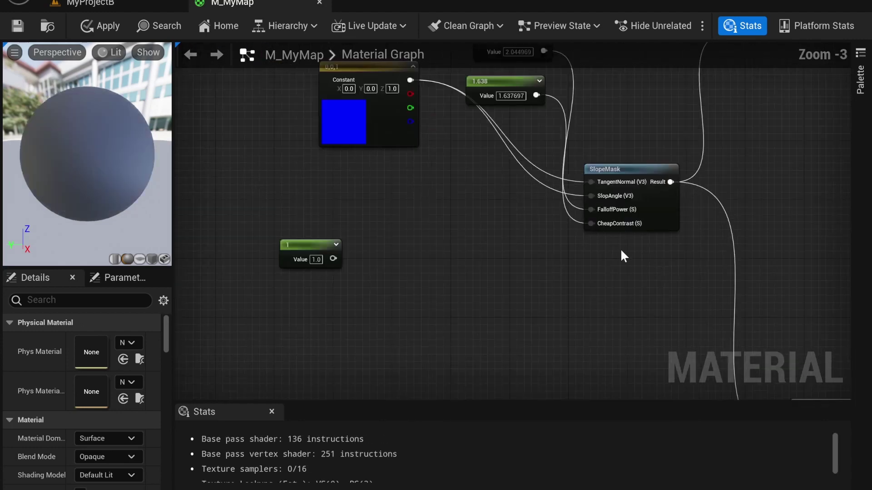
scroll(728, 219, down, 2)
right_drag(728, 219, 704, 244)
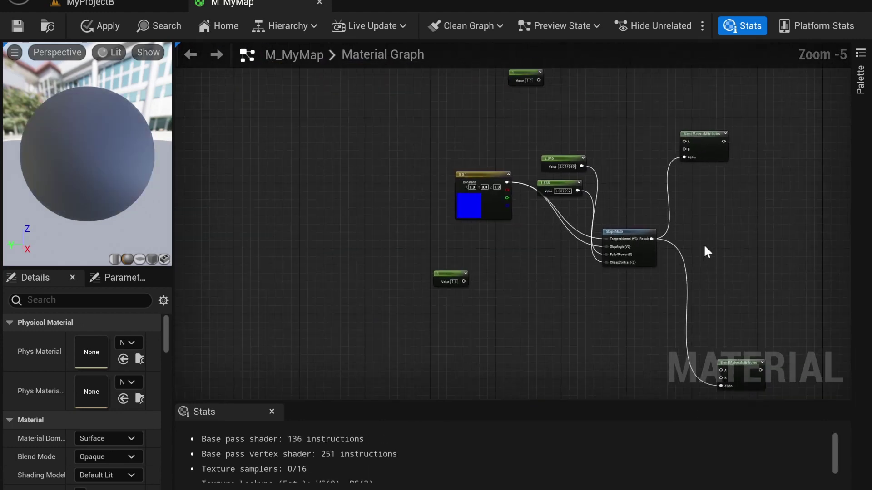
drag(451, 124, 654, 263)
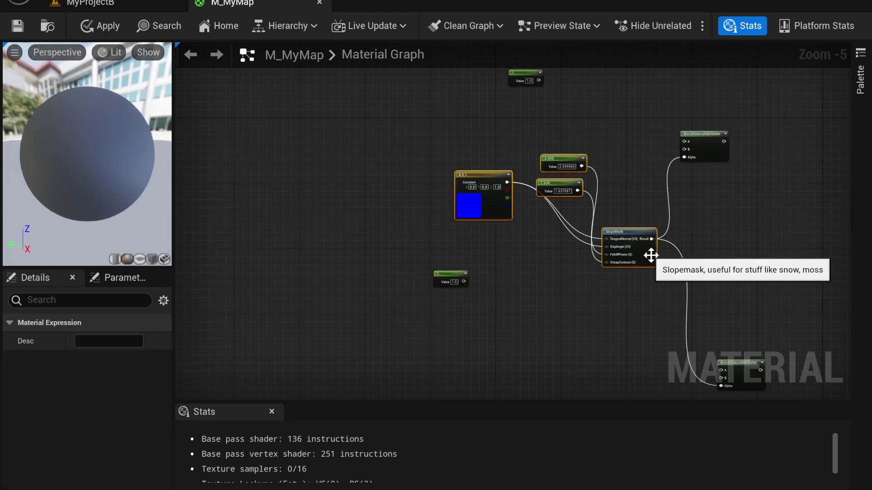
right_drag(396, 260, 662, 326)
right_drag(287, 161, 578, 221)
scroll(470, 236, down, 1)
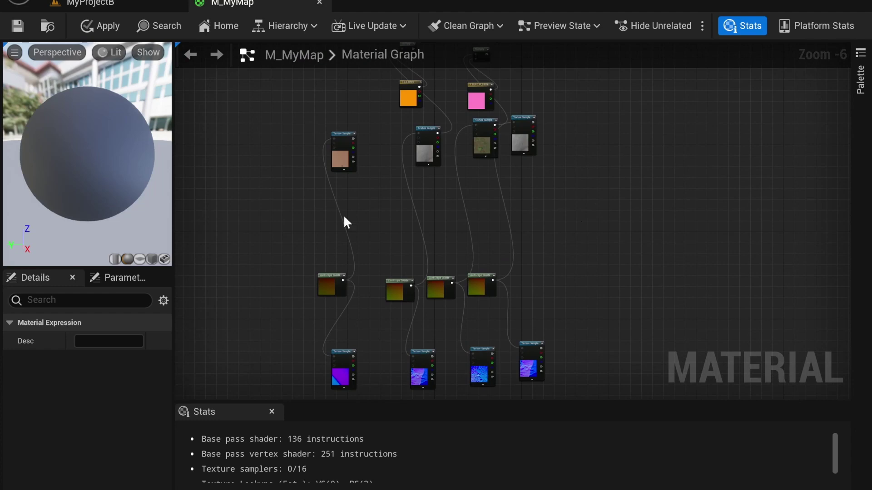
key(ctrl+v)
- Move the pasted SlopeMask group above the grass and stone samples and arrange its constants compactly above the SlopeMask node
right_drag(527, 216, 548, 199)
drag(321, 219, 625, 89)
right_drag(625, 89, 593, 236)
drag(593, 235, 574, 213)
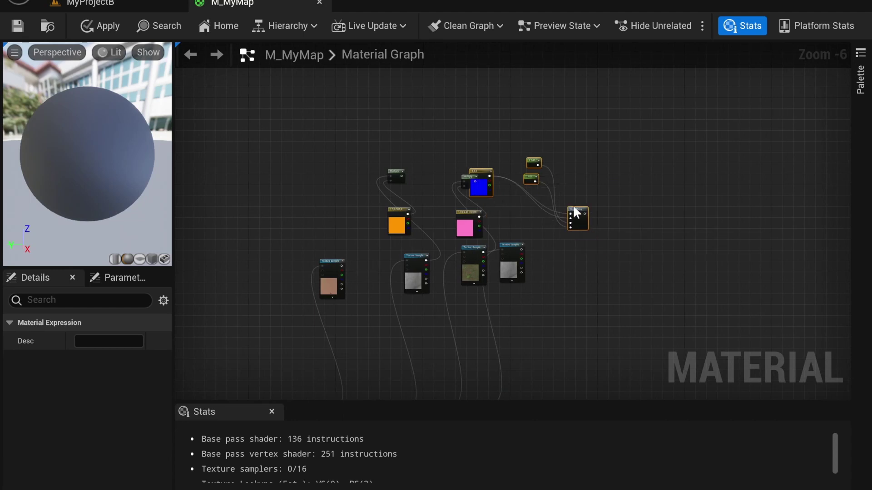
drag(474, 173, 530, 104)
right_drag(623, 137, 605, 152)
drag(584, 193, 535, 202)
click(566, 232)
- Paste a second copy of the original SlopeMask group and place it above the sand base color sample
right_drag(566, 232, 555, 176)
scroll(554, 176, down, 1)
right_drag(743, 265, 607, 209)
right_drag(682, 279, 542, 130)
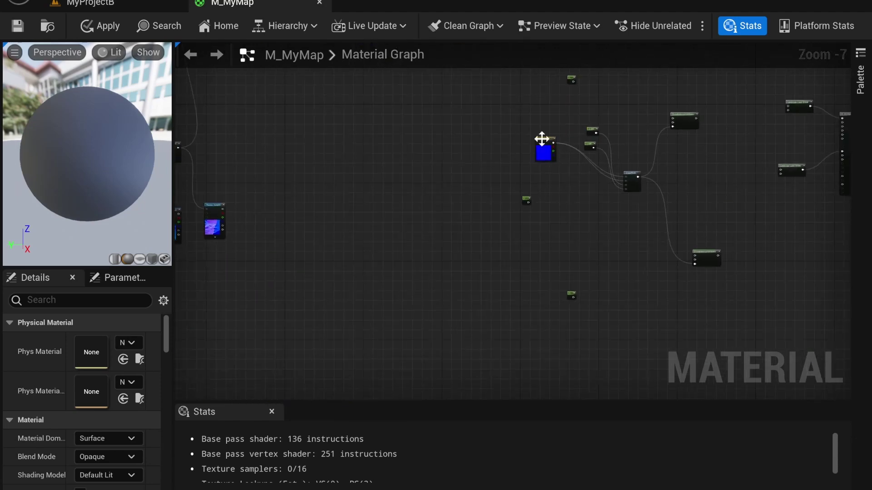
drag(527, 123, 636, 188)
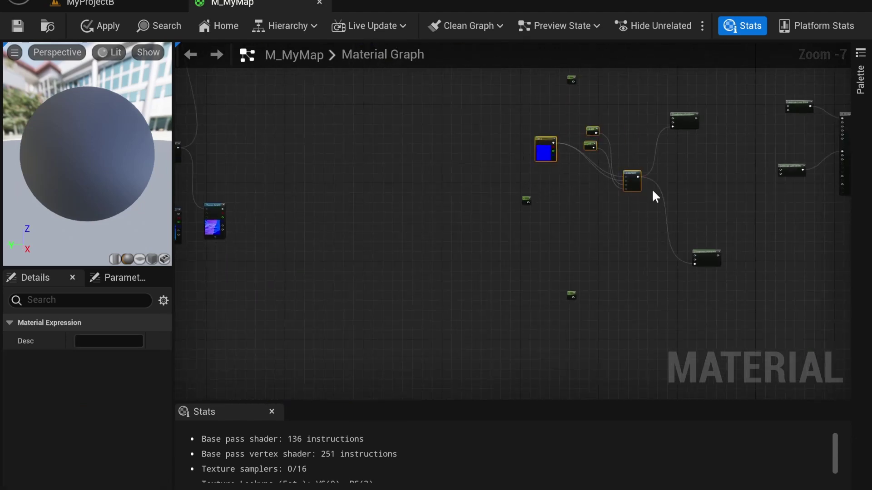
click(650, 190)
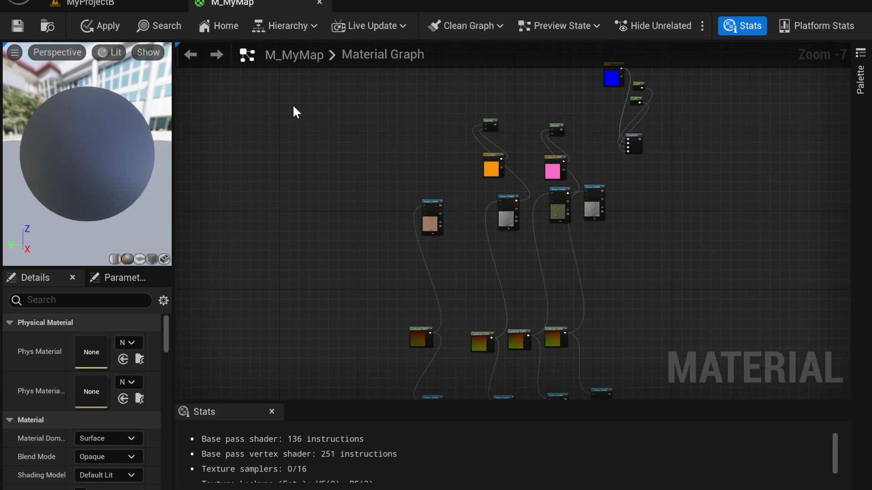
key(ctrl+v)
right_drag(389, 130, 402, 189)
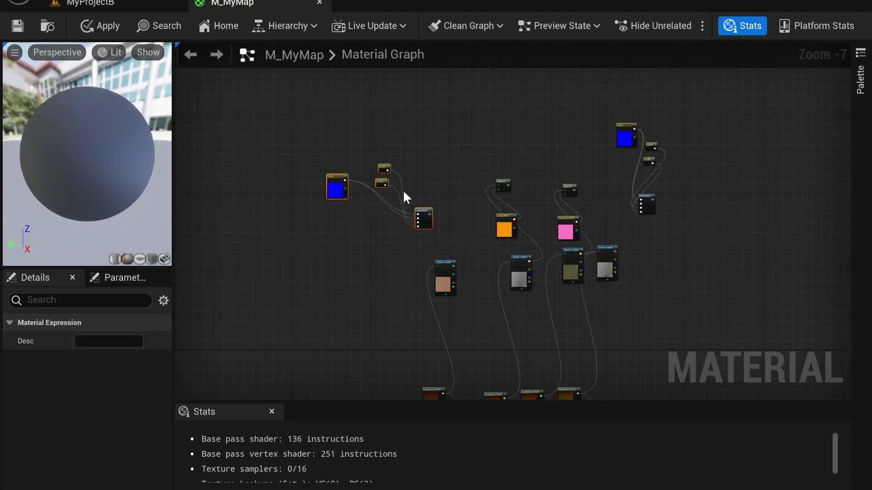
drag(425, 208, 336, 156)
drag(420, 211, 439, 183)
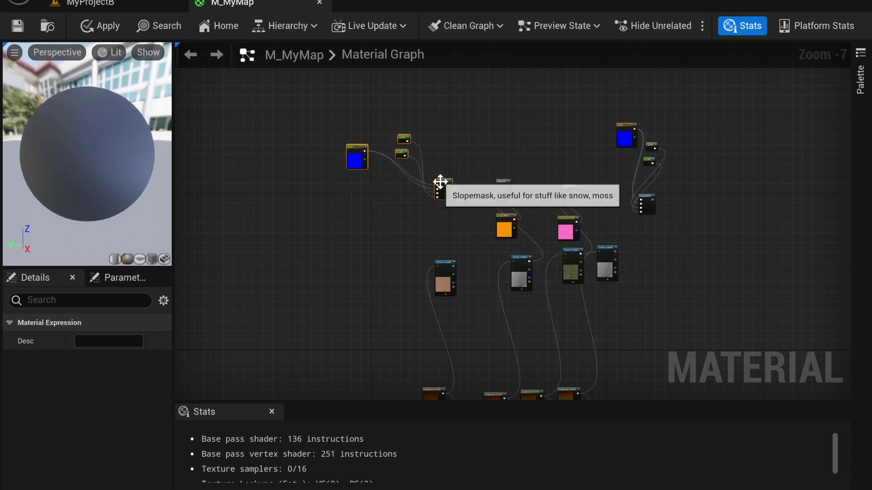
click(444, 214)
- Add a Lerp node beside the grass and stone samples and connect the nearby SlopeMask Result to its Alpha
right_drag(443, 214, 298, 119)
right_drag(543, 171, 537, 247)
scroll(551, 223, up, 1)
right_drag(643, 231, 432, 134)
right_drag(803, 255, 870, 289)
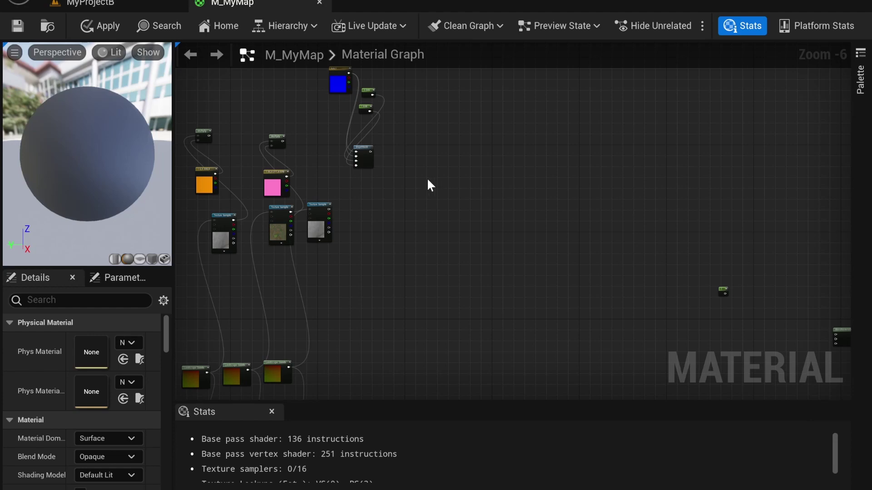
click(430, 186)
scroll(486, 200, up, 2)
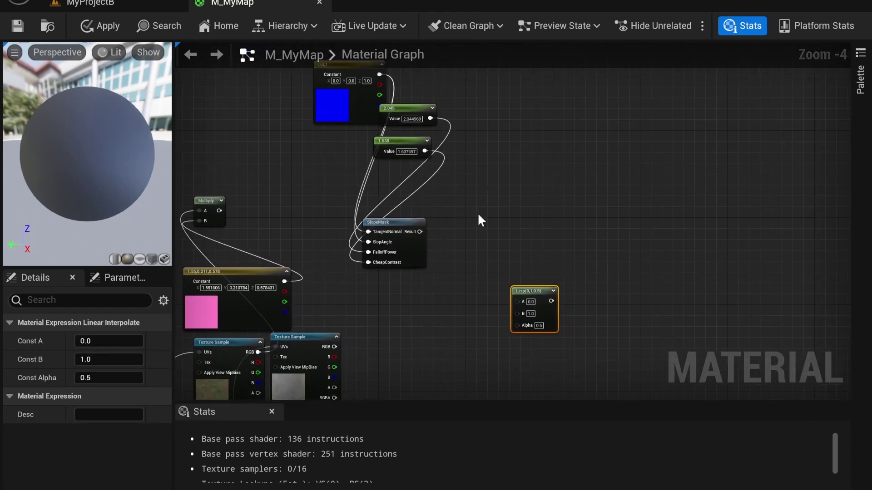
drag(419, 232, 517, 325)
right_drag(453, 338, 561, 273)
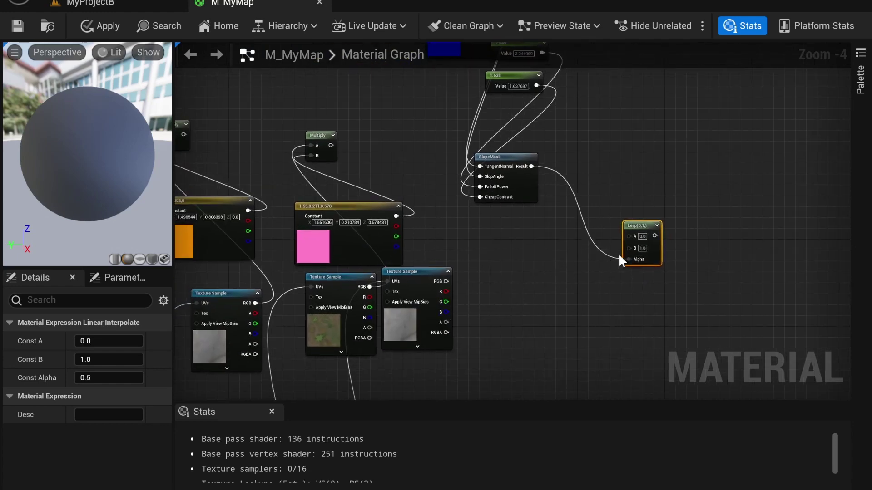
- Preview the Lerp node, connecting the adjacent grey stone sample's RGB to A and the grass sample's RGB to B
right_click(649, 237)
click(692, 254)
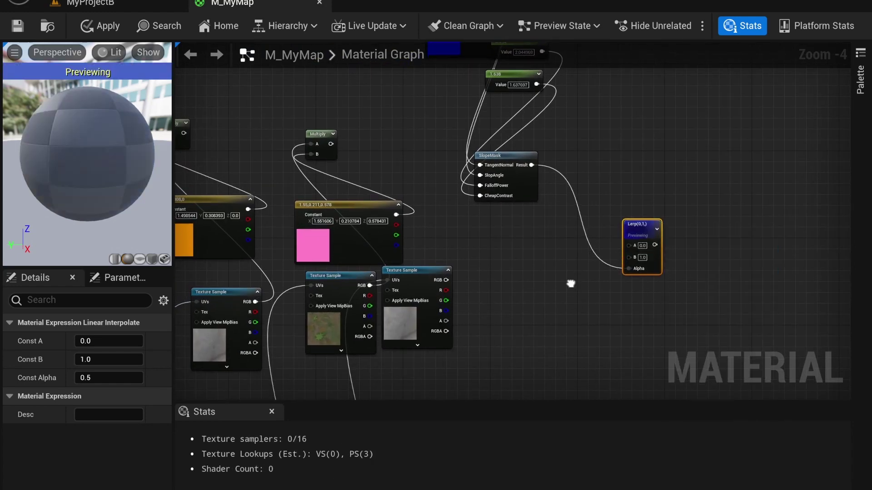
drag(459, 250, 643, 214)
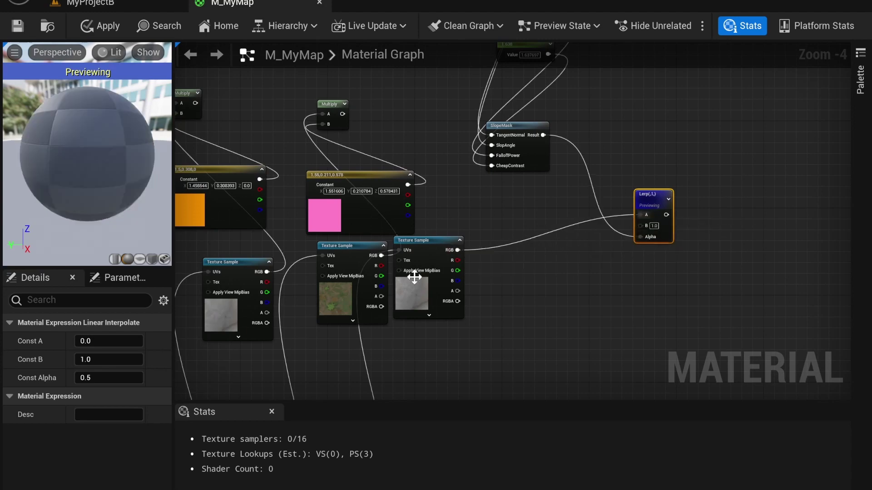
drag(382, 256, 640, 225)
scroll(107, 166, down, 3)
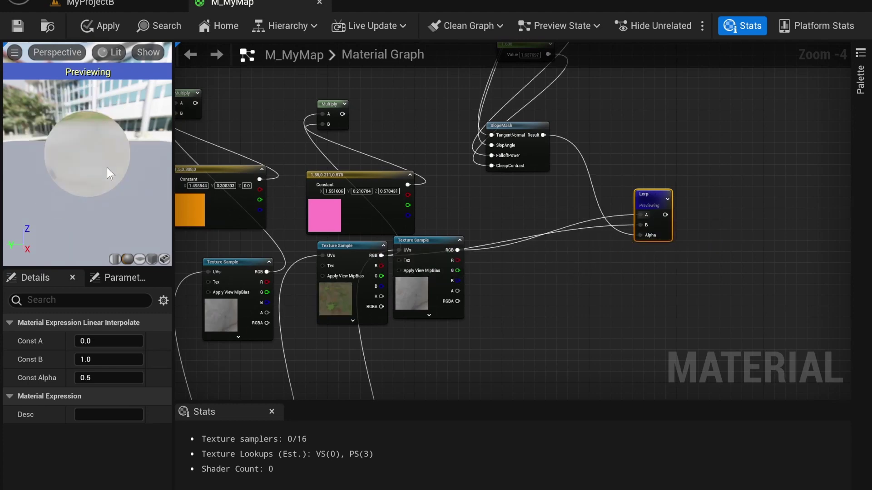
scroll(111, 139, up, 4)
scroll(111, 139, down, 2)
mouse_move(111, 139)
middle_down()
mouse_move(117, 172)
mouse_move(113, 145)
middle_up()
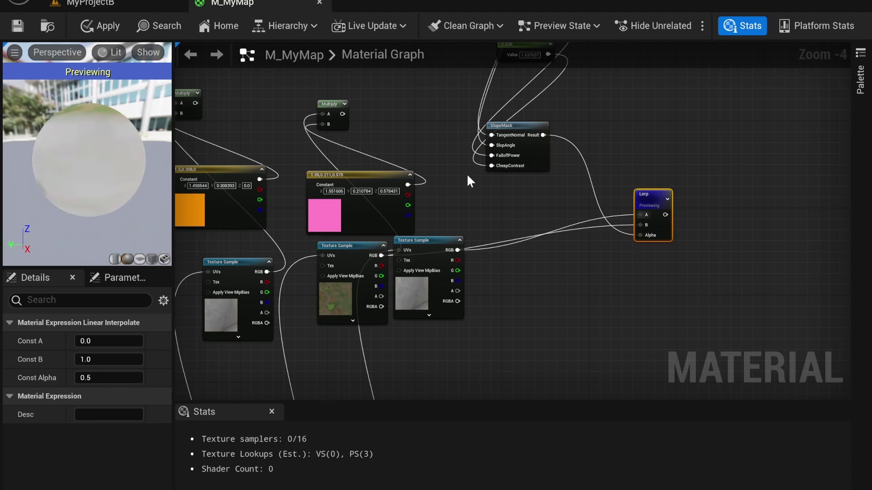
scroll(565, 206, down, 2)
scroll(690, 232, up, 1)
- Bring the Base Color Landscape Layer Blend next to the Lerp and connect the Lerp output to Layer Grass_Stone
right_drag(690, 231, 540, 190)
scroll(544, 195, down, 1)
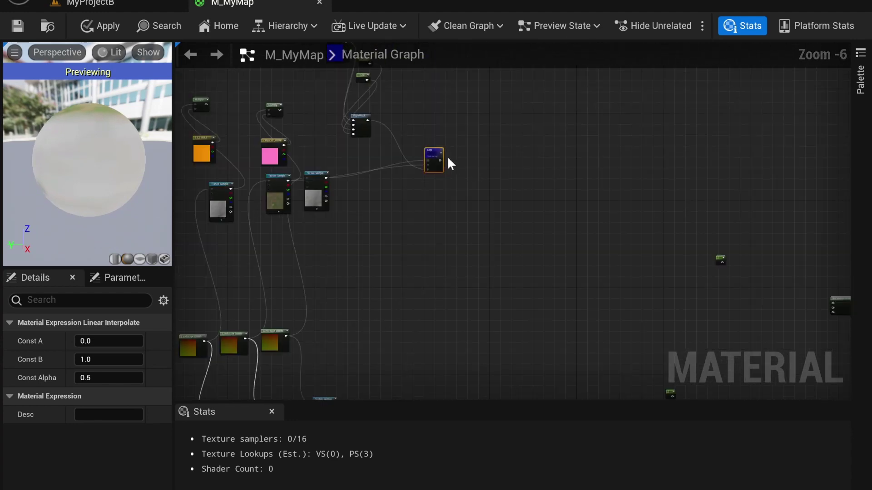
drag(431, 156, 518, 207)
right_drag(652, 209, 486, 171)
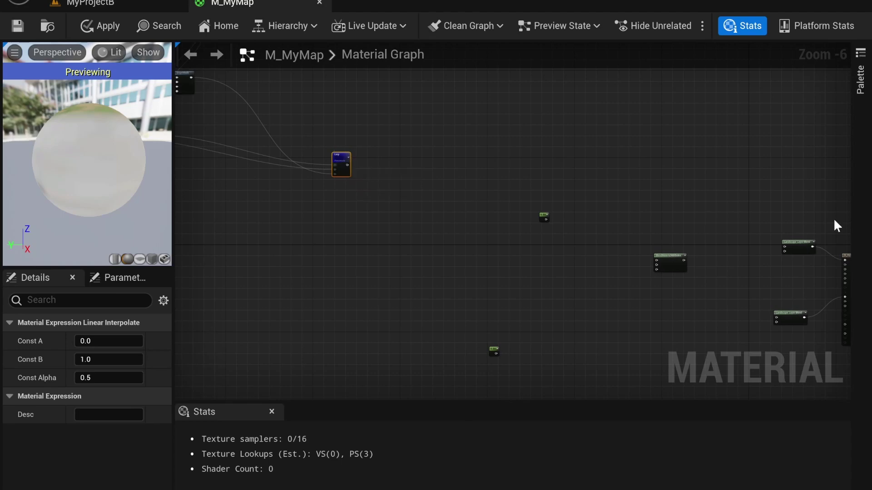
drag(798, 242, 423, 178)
right_drag(382, 194, 464, 279)
drag(491, 261, 469, 239)
scroll(483, 295, up, 2)
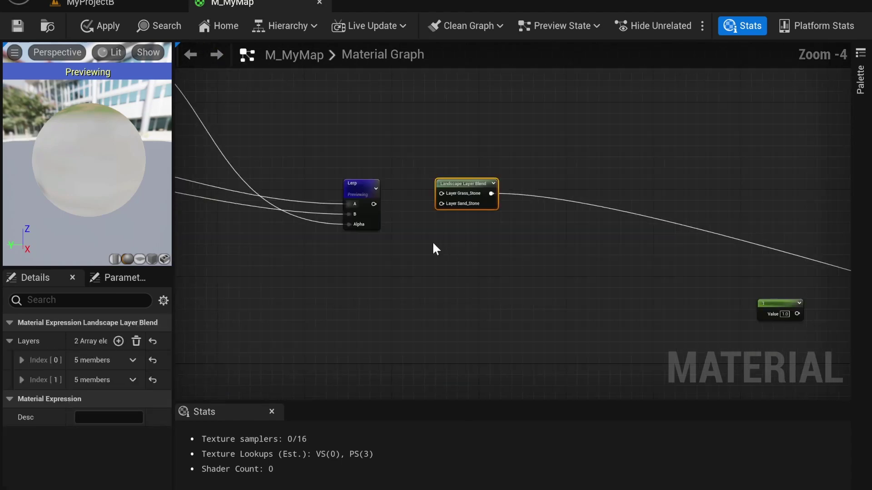
drag(374, 204, 457, 190)
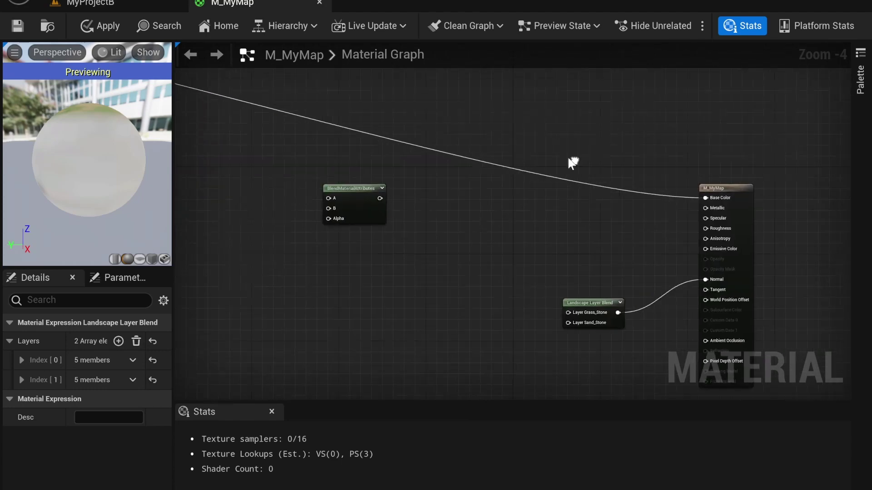
- Move the M_MyMap output node and the Normal Landscape Layer Blend closer to the Base Color layer blend
scroll(616, 186, down, 1)
drag(693, 186, 263, 146)
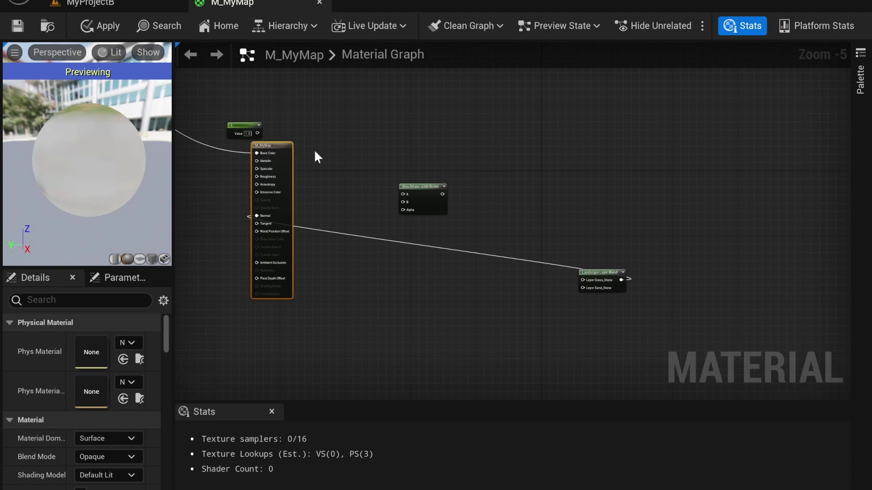
right_drag(314, 149, 591, 164)
right_drag(689, 339, 520, 275)
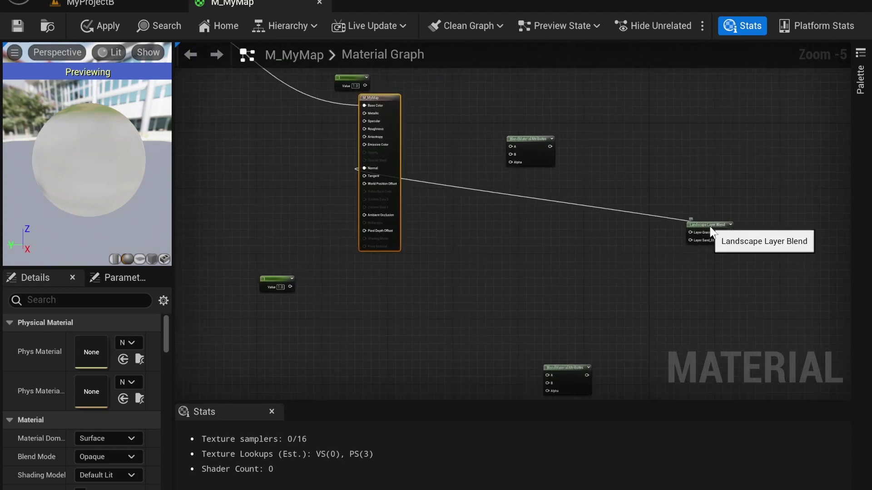
drag(712, 227, 222, 190)
right_drag(222, 190, 522, 288)
right_drag(363, 195, 511, 263)
scroll(455, 232, down, 1)
right_drag(384, 227, 562, 262)
- Move the previewed Lerp closer to its texture samples and add a second Lerp node below the grass sample
drag(653, 221, 557, 196)
scroll(546, 270, up, 1)
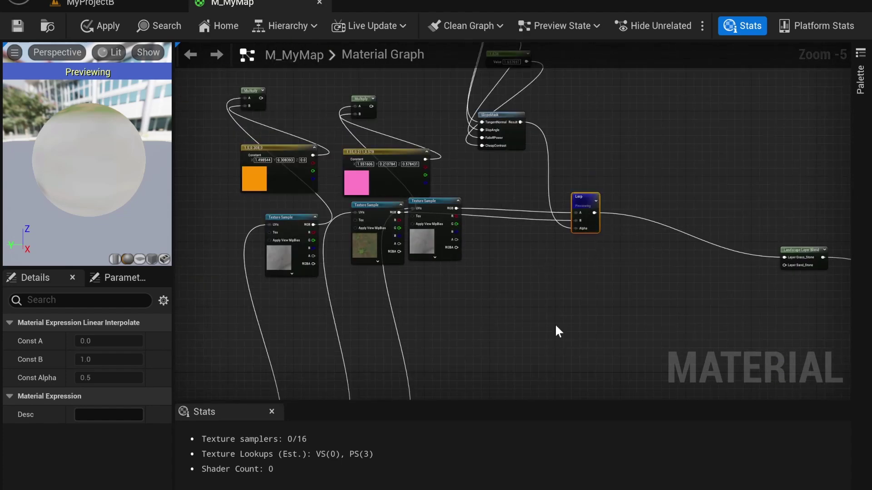
key(ctrl+v)
right_drag(483, 318, 541, 266)
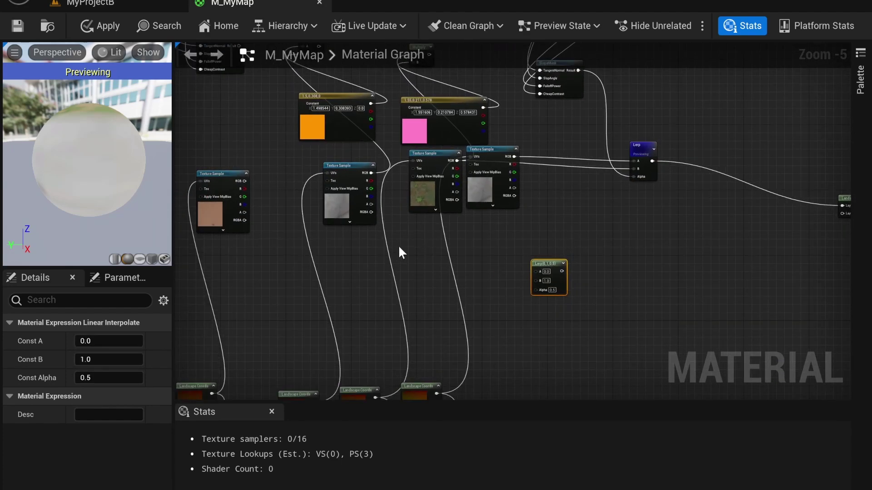
drag(553, 264, 463, 255)
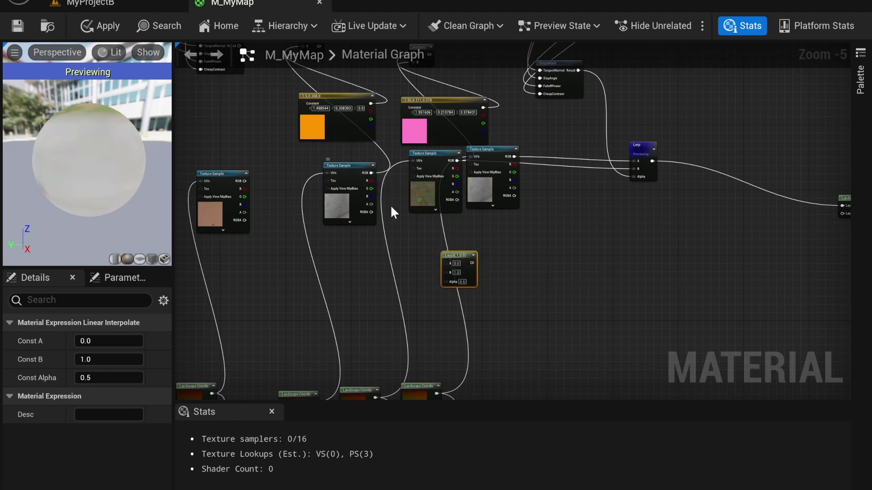
- Move the stone sample clear of the grass sample and connect the pink-tinted grass Multiply to the previewed Lerp's B
right_drag(332, 59, 372, 155)
right_drag(584, 224, 536, 212)
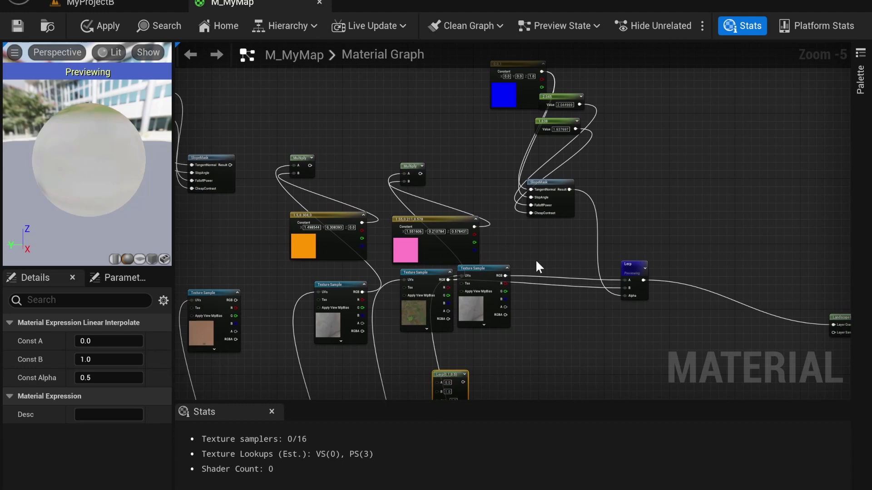
drag(491, 278, 527, 301)
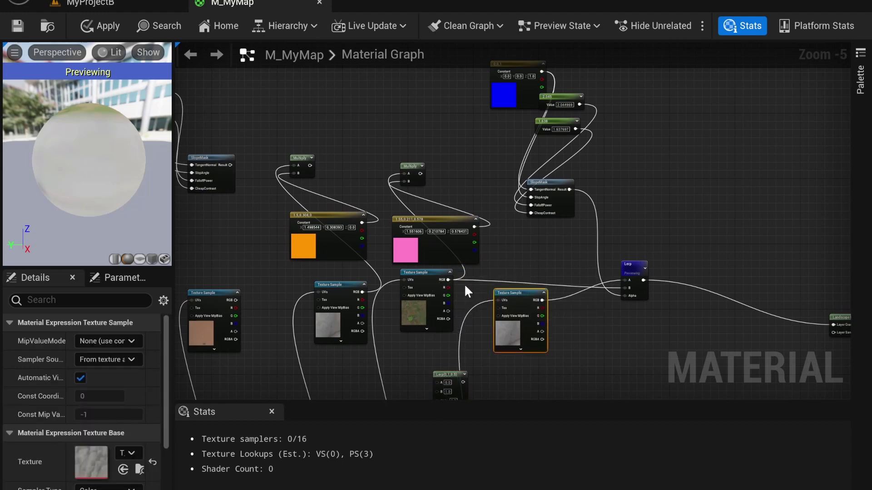
drag(420, 173, 626, 289)
right_drag(587, 313, 641, 243)
click(624, 289)
- Connect the orange-tinted Multiply to the second Lerp's A and the sand base color sample's RGB to its B
right_drag(479, 222, 500, 259)
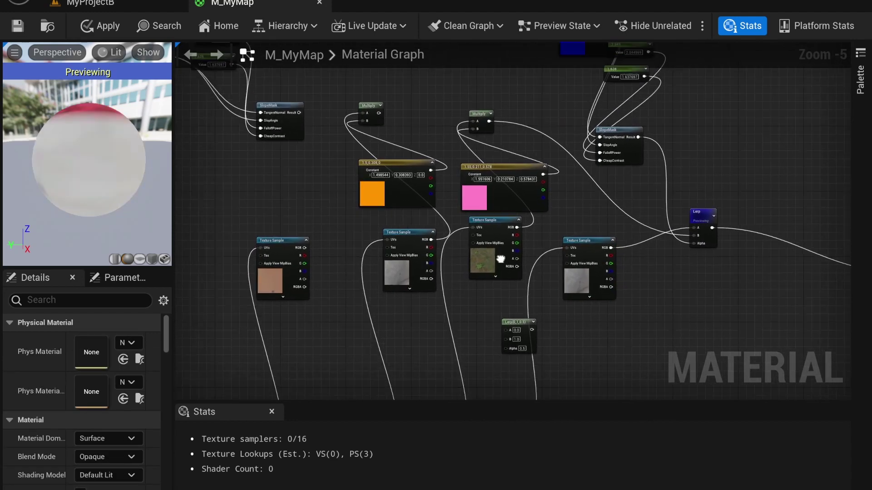
drag(379, 113, 506, 329)
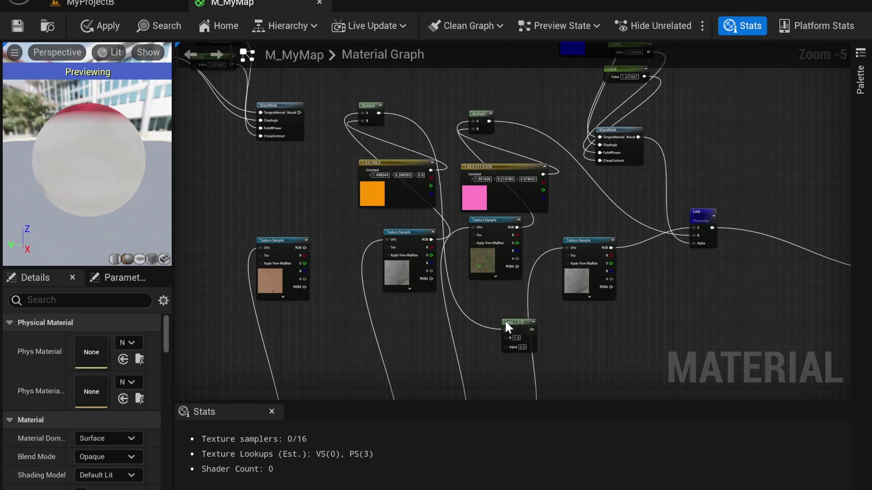
right_drag(480, 308, 508, 276)
drag(328, 217, 539, 307)
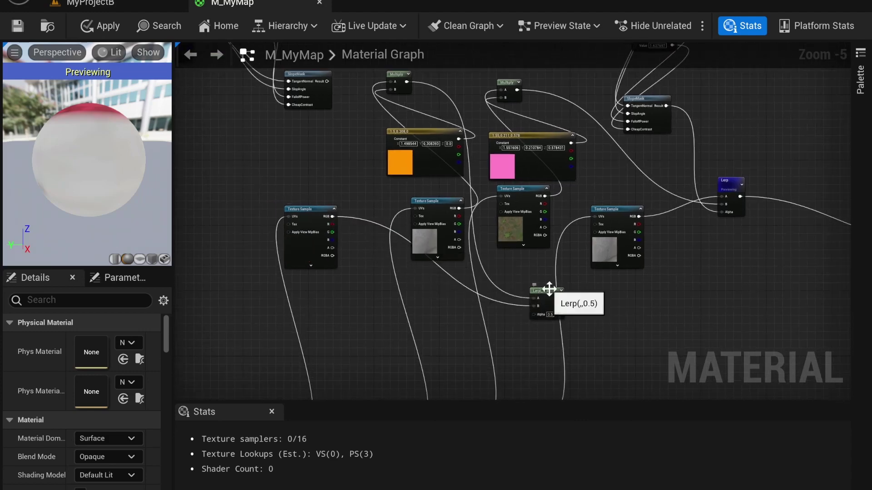
- Preview the second Lerp node and connect the sand group's SlopeMask Result to its Alpha
right_click(551, 290)
click(588, 34)
right_drag(374, 193, 398, 217)
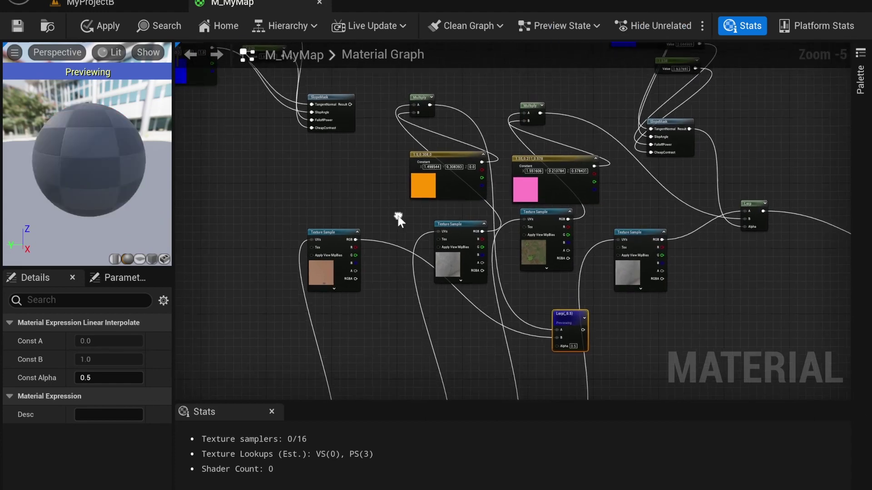
drag(350, 104, 560, 345)
right_drag(494, 290, 344, 284)
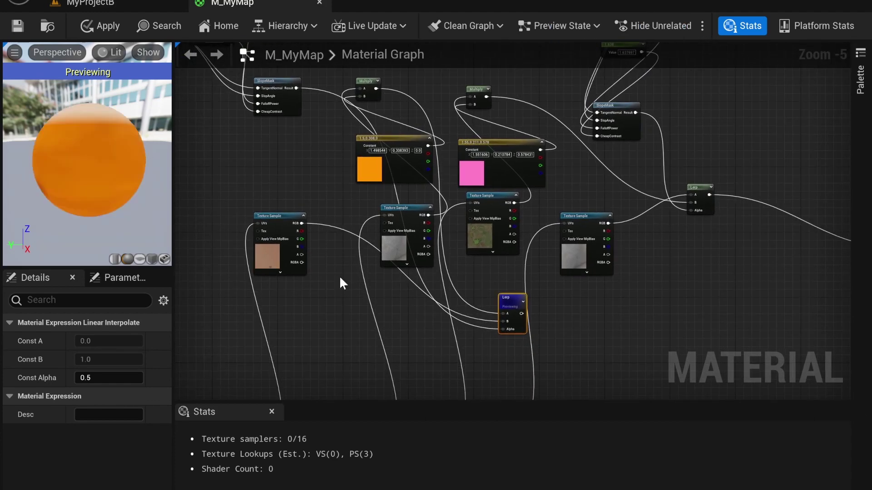
- Connect the previewed Lerp's output to the Layer Sand_Stone input of the Base Color Landscape Layer Blend
right_drag(470, 348, 427, 304)
scroll(512, 300, down, 1)
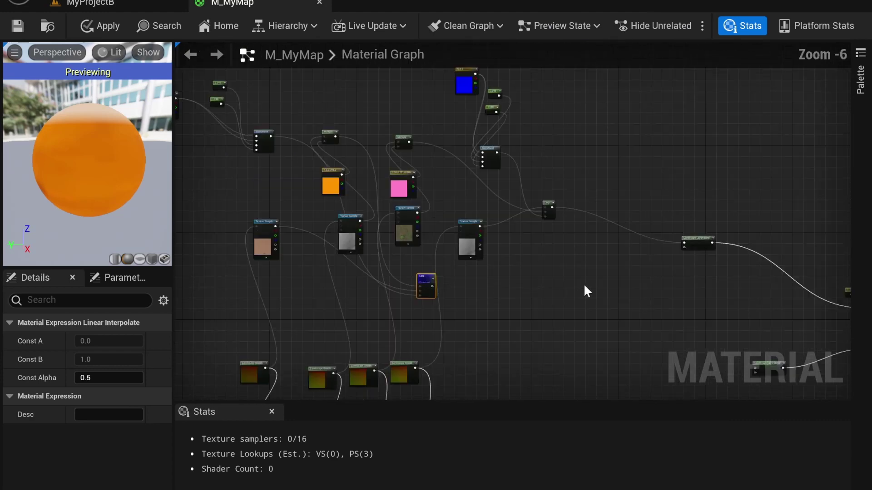
right_drag(584, 283, 543, 261)
scroll(475, 267, up, 1)
scroll(473, 267, down, 1)
right_drag(579, 283, 480, 255)
scroll(481, 252, up, 1)
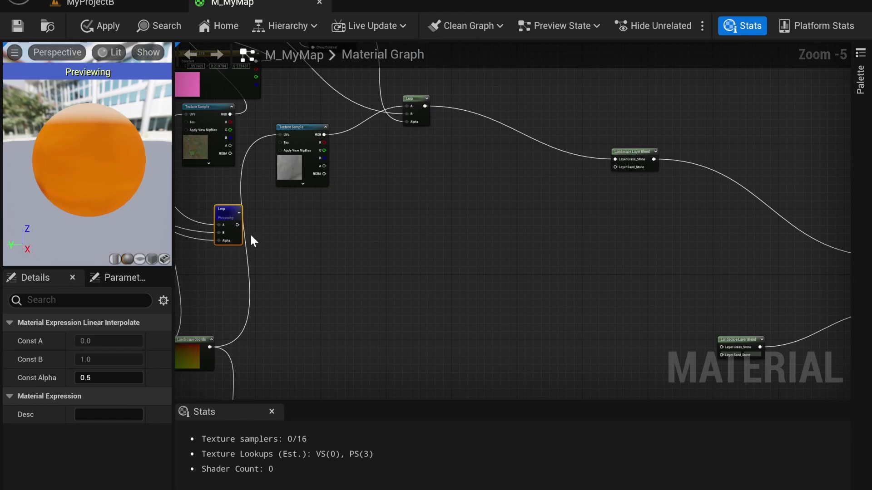
drag(237, 231, 615, 167)
right_drag(601, 232, 515, 290)
- Duplicate the sand SlopeMask node with its vector and two constants, placing the copy below the leftmost normal texture samples
right_drag(543, 356, 690, 241)
scroll(462, 233, down, 2)
right_drag(390, 247, 512, 217)
scroll(572, 245, up, 1)
scroll(577, 214, down, 1)
right_drag(576, 211, 540, 335)
right_drag(531, 375, 606, 361)
right_drag(575, 222, 576, 298)
drag(258, 117, 397, 241)
right_drag(361, 254, 373, 44)
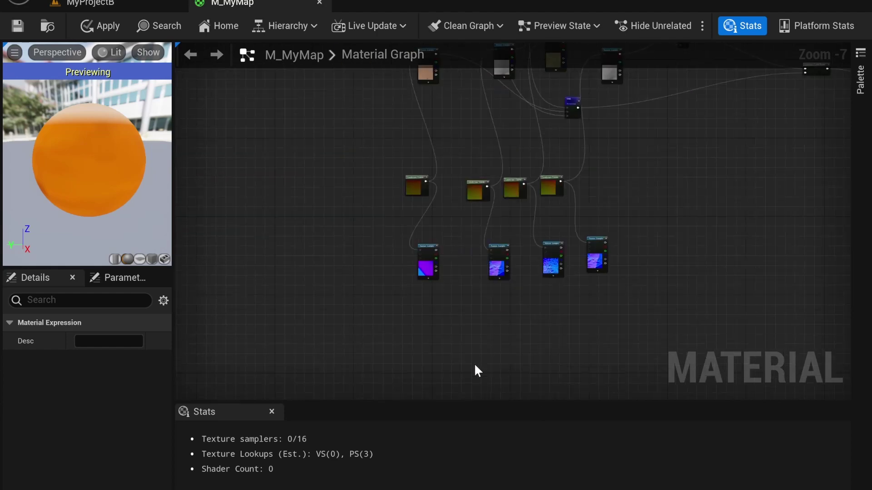
key(ctrl+v)
right_drag(405, 336, 380, 259)
drag(421, 311, 426, 274)
- Duplicate the grass SlopeMask node with its vector and two constants, placing the copy below the last two normal texture samples
right_drag(495, 196, 430, 349)
right_drag(520, 124, 551, 274)
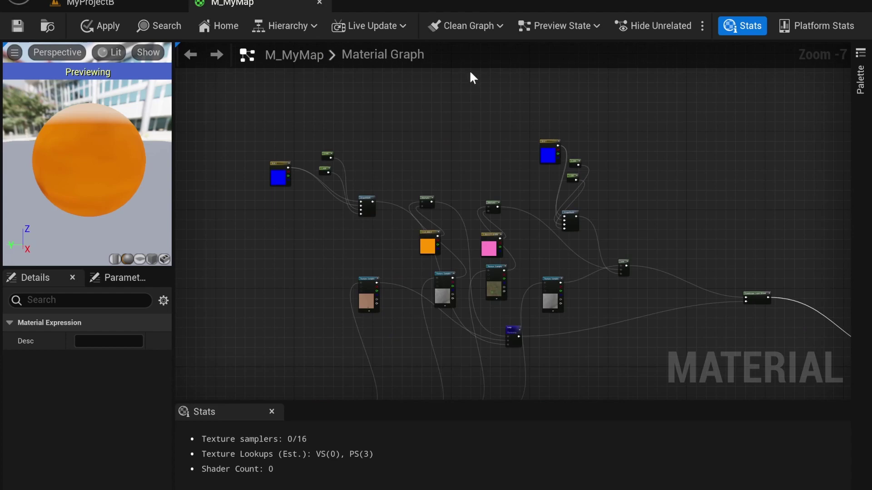
right_drag(471, 74, 462, 112)
drag(513, 140, 574, 270)
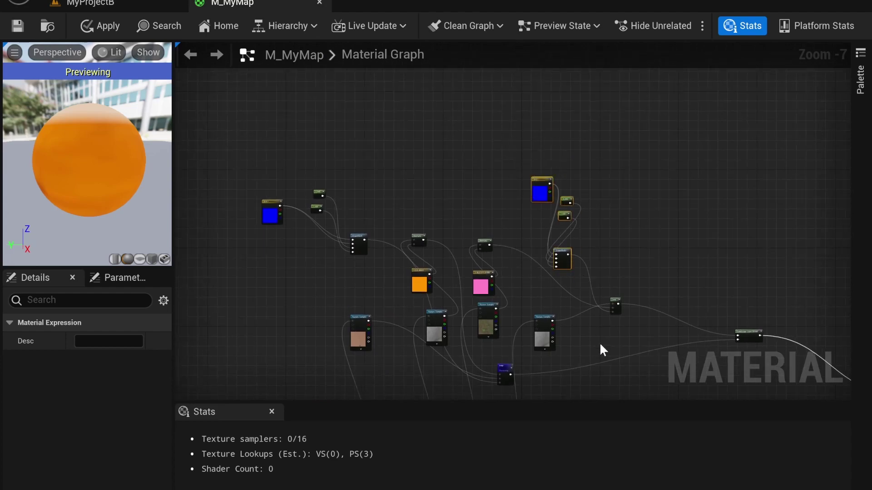
right_drag(598, 342, 543, 100)
right_drag(526, 299, 554, 190)
key(ctrl+v)
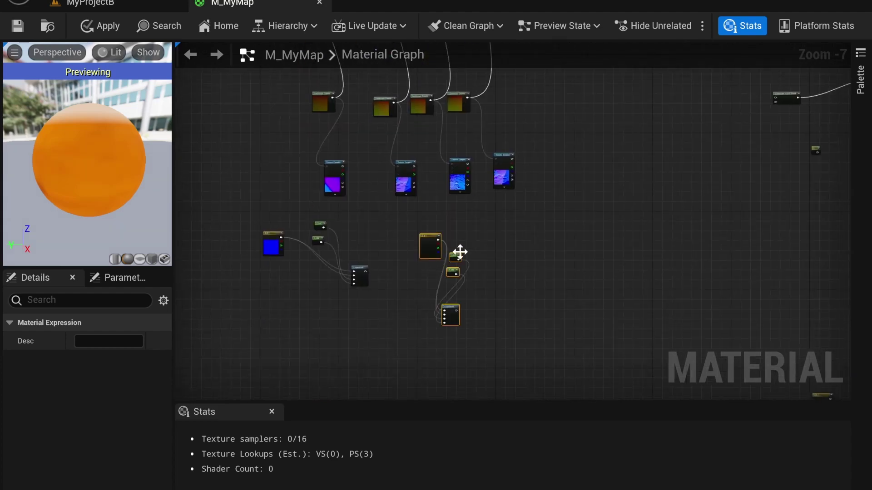
right_drag(468, 305, 482, 293)
drag(466, 296, 504, 280)
right_drag(504, 279, 510, 294)
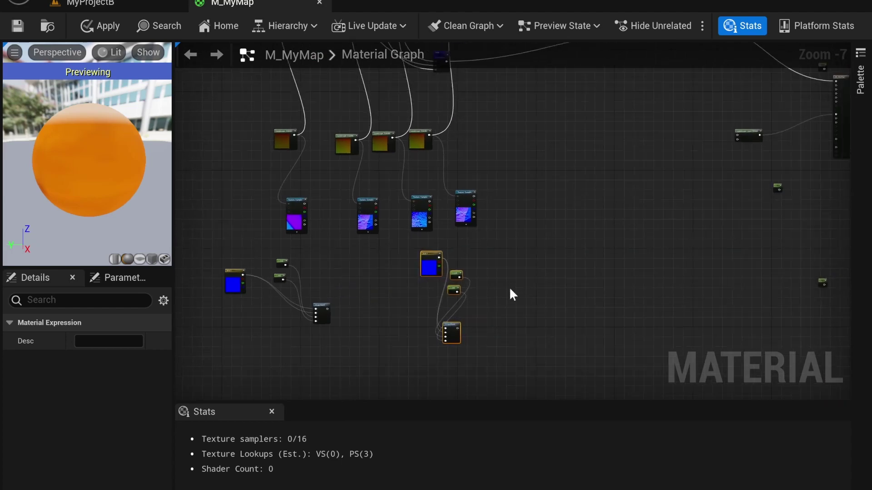
click(511, 277)
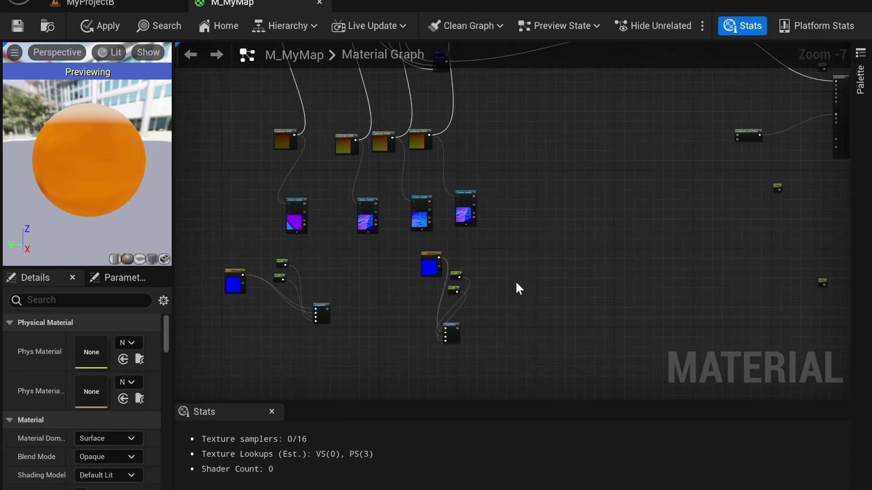
- Add a Lerp node beside the duplicated grass SlopeMask group, below the normal texture samples
key(l)
click(516, 280)
right_drag(538, 225, 475, 205)
scroll(459, 265, up, 3)
right_drag(452, 231, 489, 271)
scroll(491, 257, down, 1)
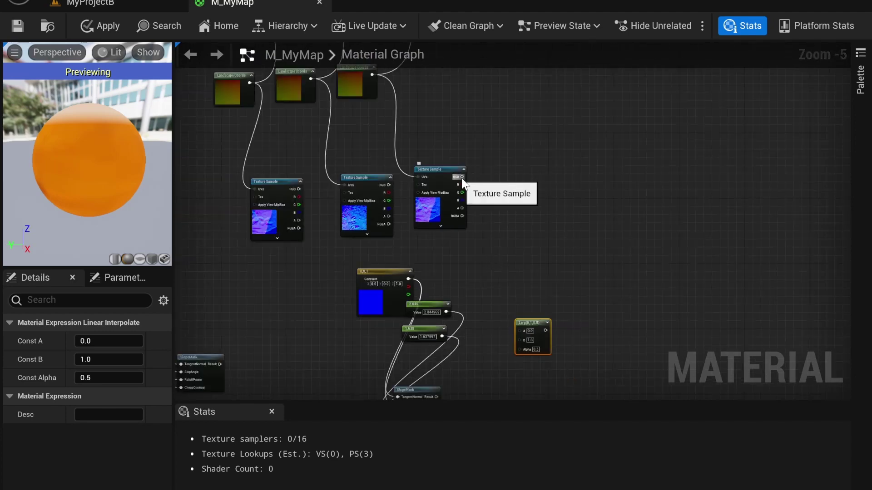
- Connect the fourth normal sample's RGB to the new Lerp's A and the third normal sample's RGB to its B
drag(463, 177, 519, 337)
scroll(500, 197, down, 1)
right_drag(500, 197, 551, 165)
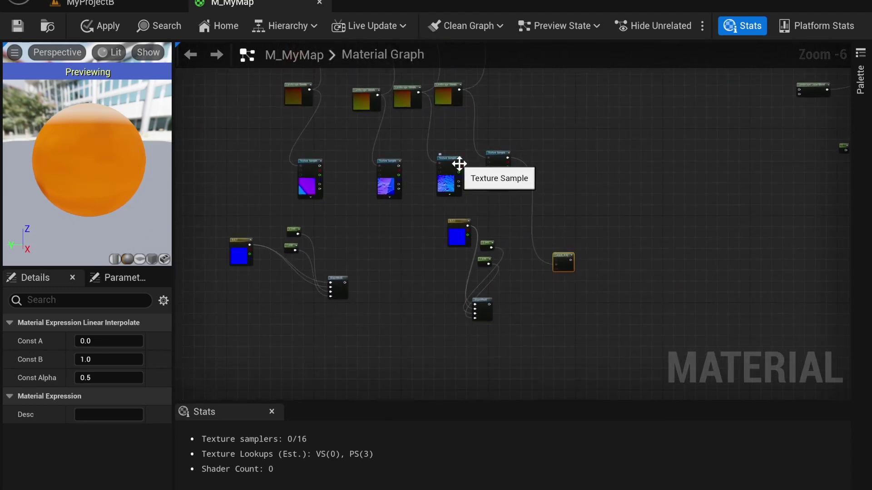
scroll(481, 201, up, 2)
drag(449, 128, 625, 335)
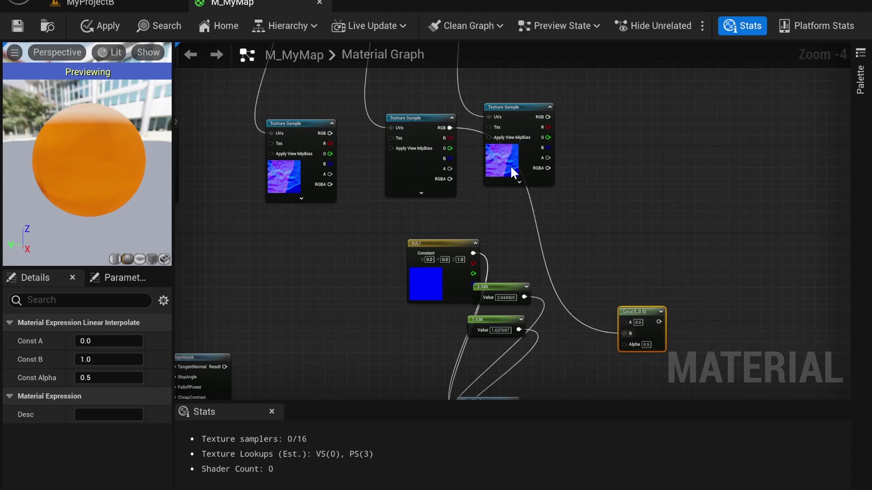
drag(548, 117, 626, 323)
right_drag(566, 189, 535, 129)
scroll(589, 328, down, 2)
scroll(535, 130, up, 3)
right_drag(584, 160, 598, 111)
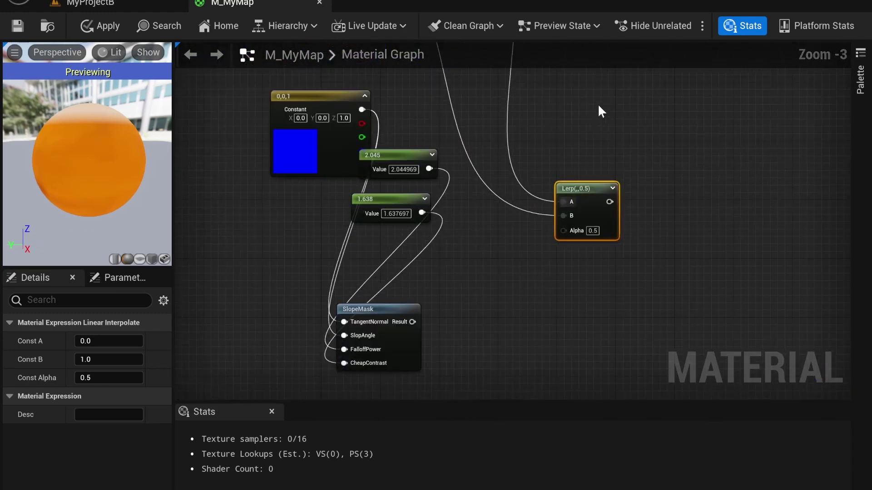
- Connect the duplicated grass SlopeMask's Result to the Alpha of the grass normal Lerp
drag(412, 322, 562, 231)
right_drag(563, 230, 631, 283)
scroll(631, 282, down, 1)
right_drag(369, 232, 446, 212)
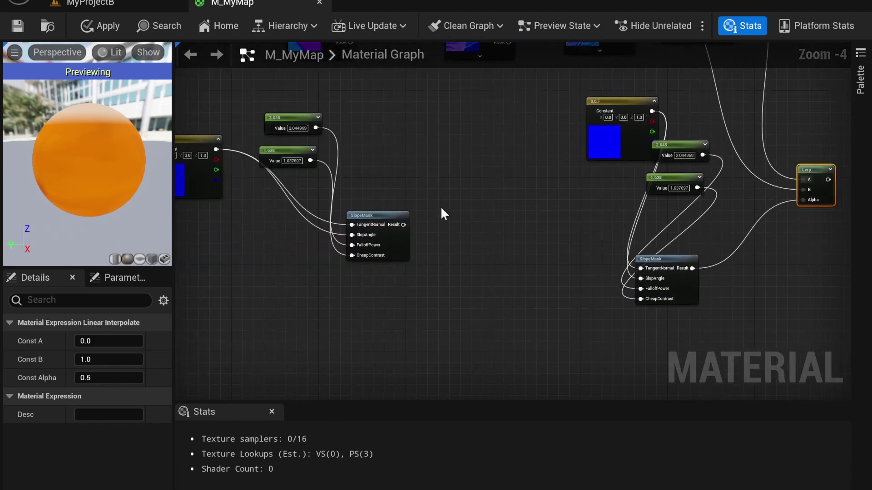
- Add a Lerp node beside the duplicated sand SlopeMask and connect the mask's Result to its Alpha
click(463, 211)
right_drag(411, 159, 475, 176)
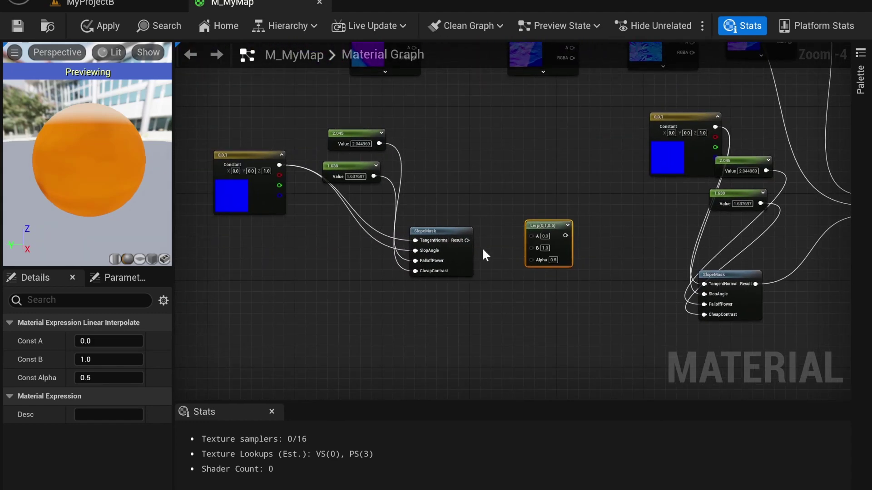
drag(467, 241, 532, 261)
right_drag(513, 95, 472, 167)
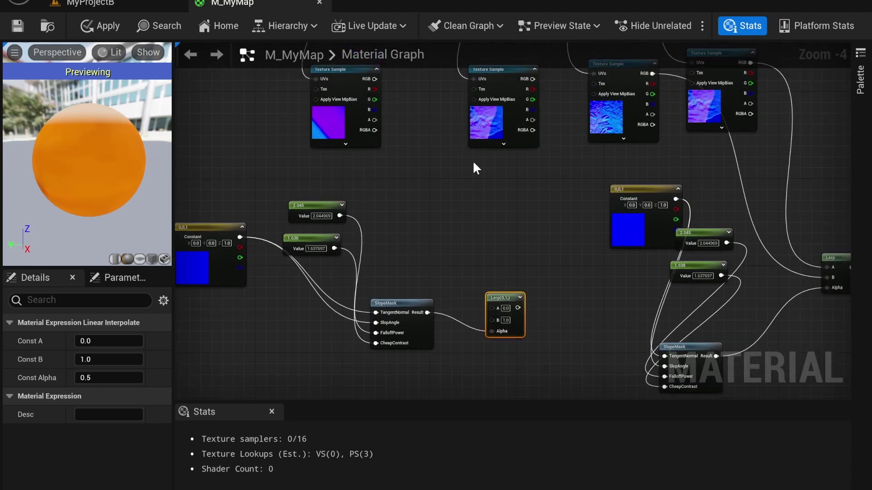
- Connect the second normal sample's RGB to the sand normal Lerp's A and the first normal sample's RGB to its B
drag(530, 79, 491, 308)
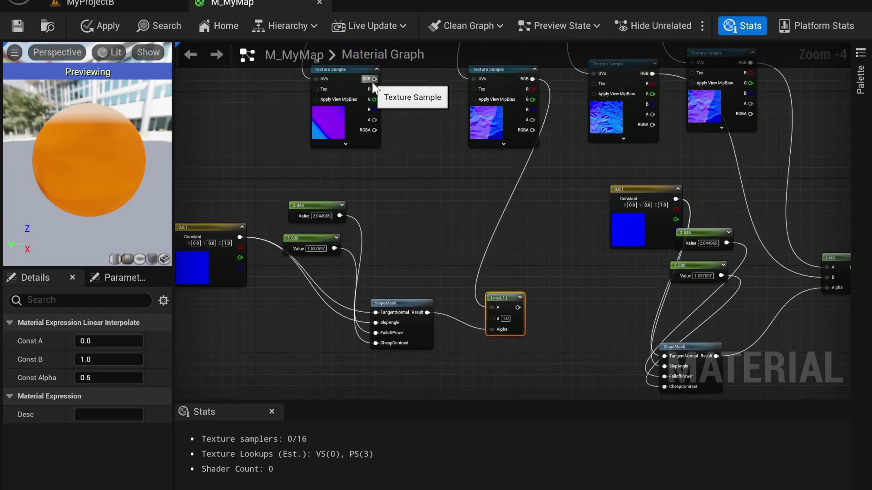
drag(371, 78, 492, 318)
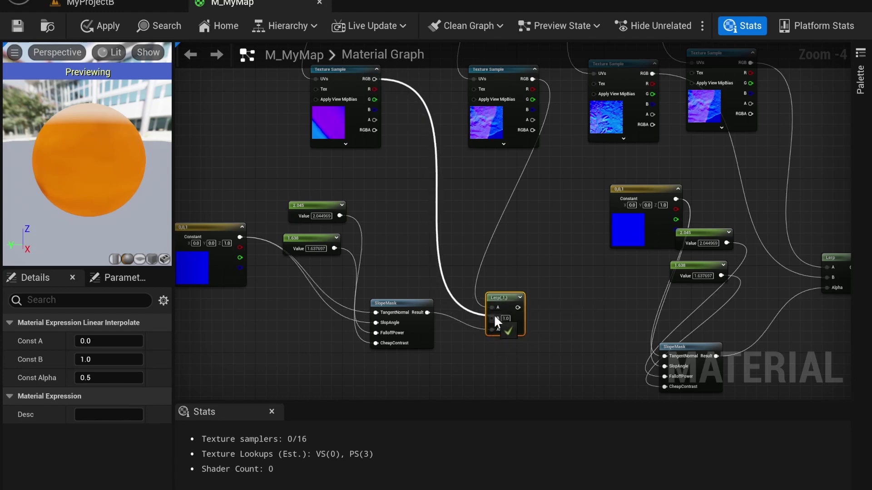
right_drag(490, 317, 375, 202)
- Move the Normal Landscape Layer Blend next to the grass normal Lerp
scroll(722, 238, down, 3)
right_drag(736, 243, 490, 245)
right_drag(687, 249, 645, 345)
drag(614, 159, 396, 329)
scroll(461, 294, up, 2)
scroll(563, 251, up, 1)
right_drag(555, 251, 655, 201)
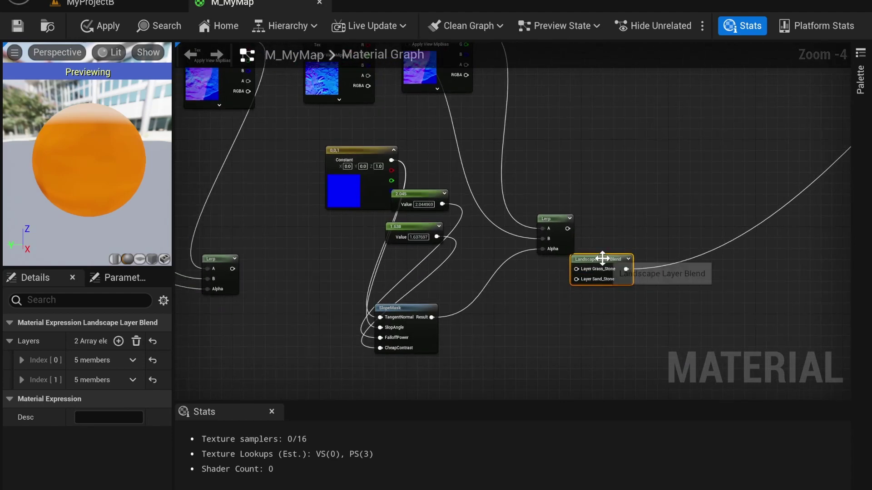
drag(602, 259, 650, 236)
- Connect the grass normal Lerp to Layer Grass_Stone and the sand normal Lerp to Layer Sand_Stone on the Normal layer blend
drag(567, 228, 626, 247)
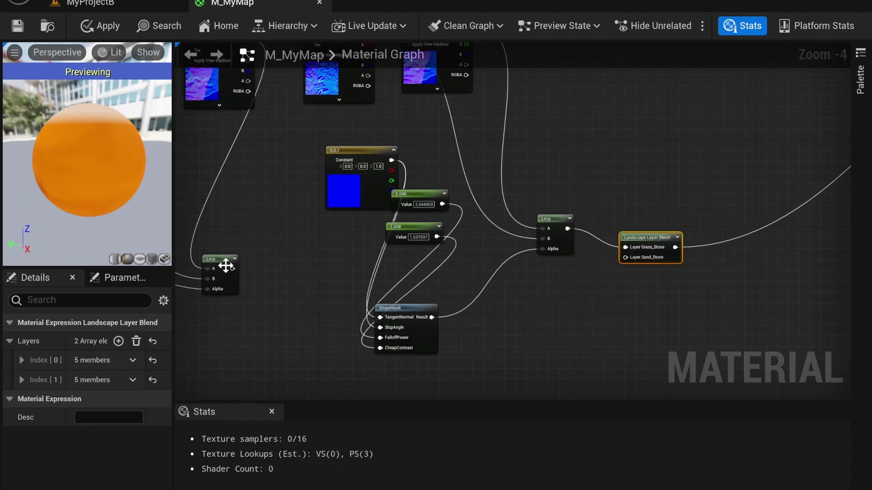
drag(233, 268, 632, 257)
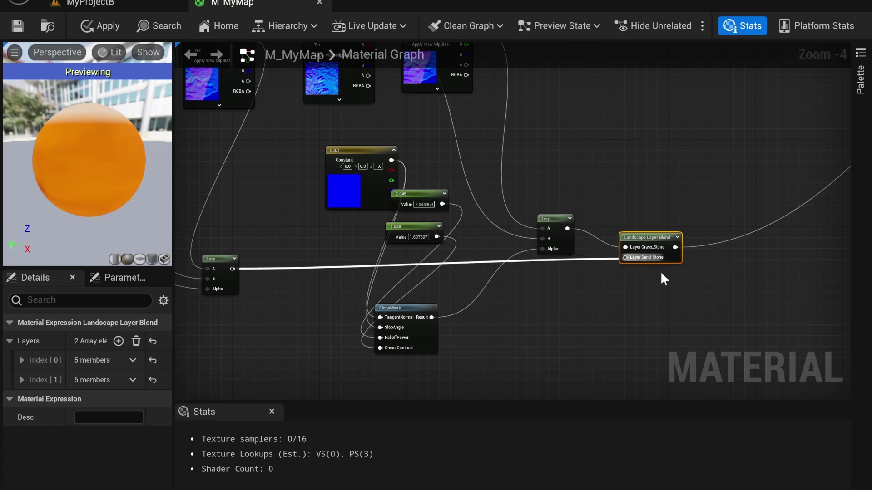
right_drag(660, 271, 509, 296)
- Check the Base Color and Normal connections on the M_MyMap output node
scroll(727, 163, down, 2)
right_drag(727, 165, 545, 346)
scroll(661, 157, up, 1)
right_drag(662, 157, 619, 204)
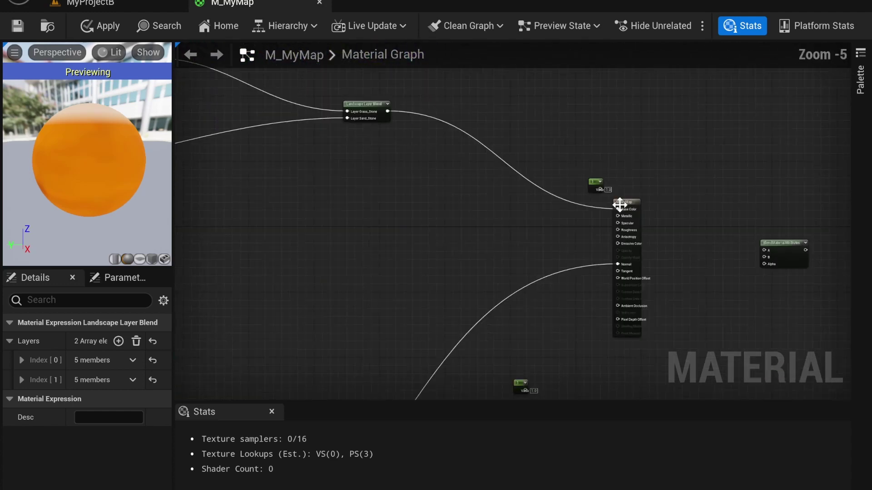
scroll(595, 207, up, 2)
right_drag(551, 316, 544, 243)
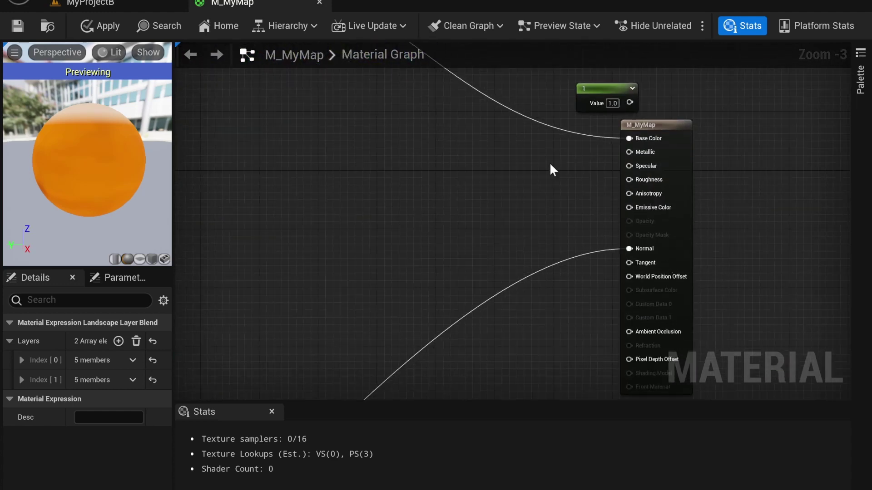